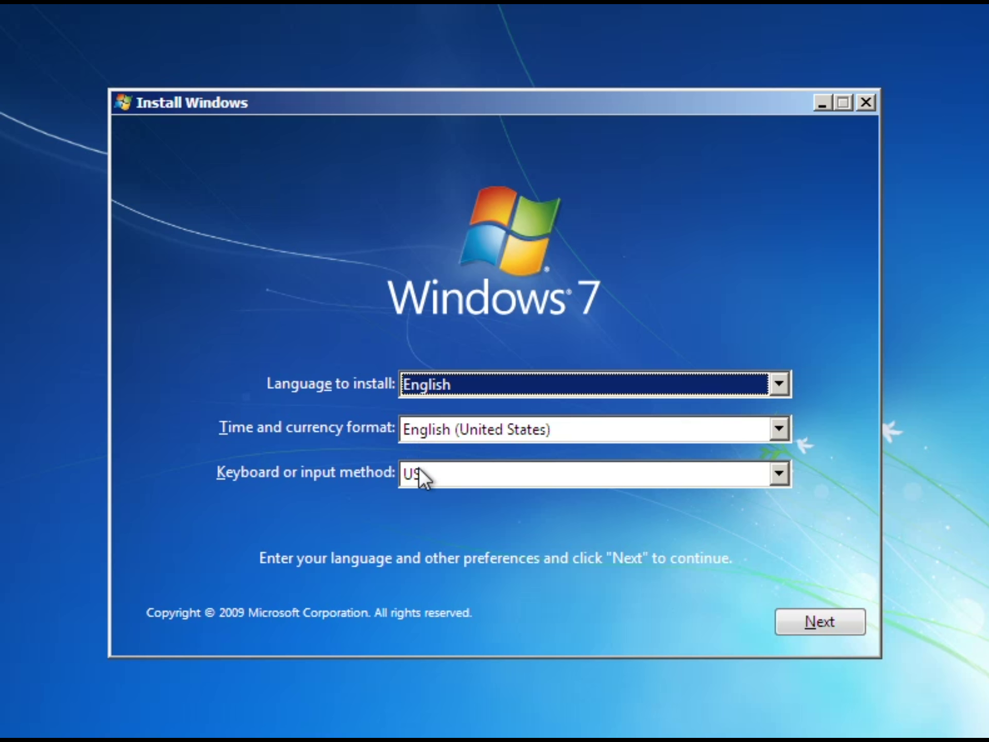
# Keep English, English (United States) format and US keyboard, and continue to the install screen
pyautogui.click(803, 613)
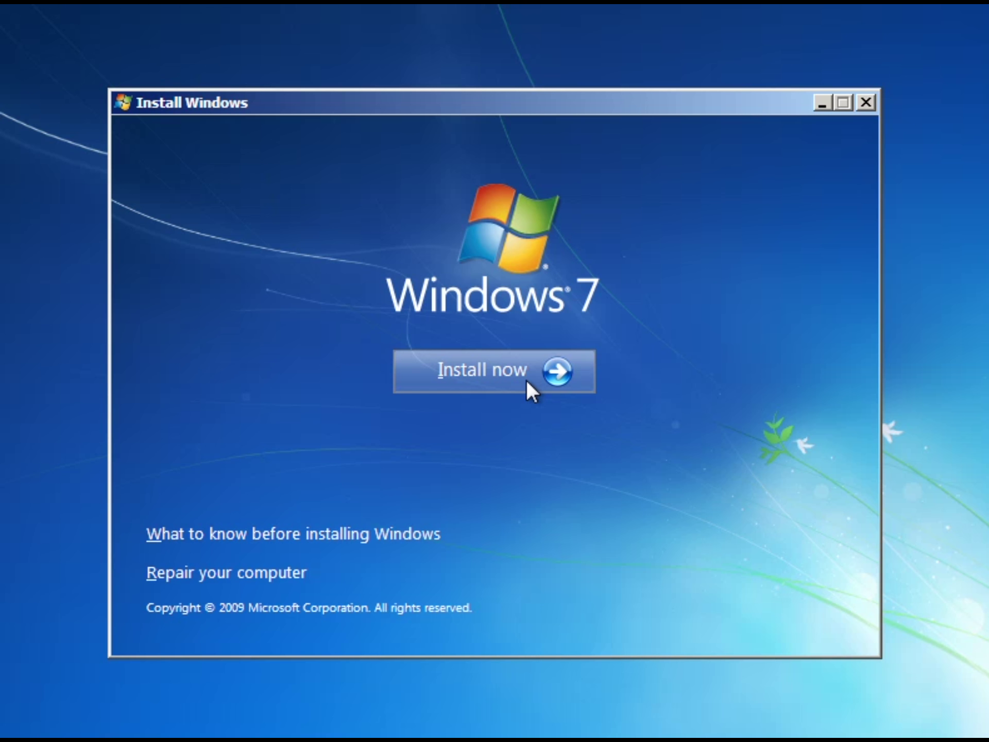
# Accept the license terms and run a Custom install onto Disk 0 Unallocated Space
pyautogui.click(528, 380)
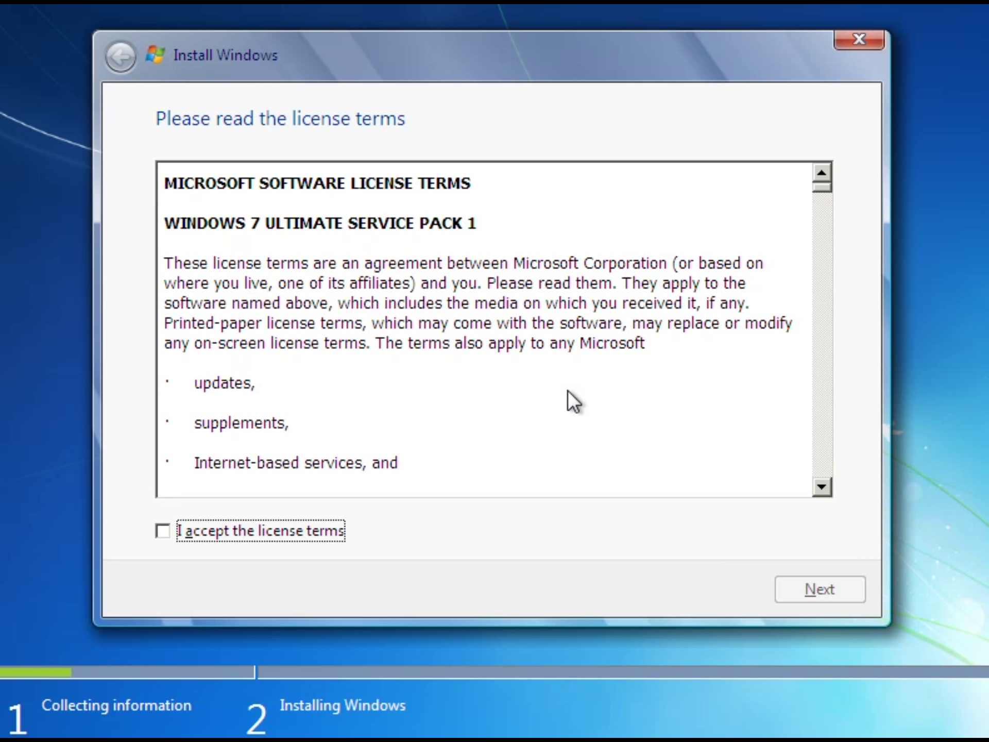
pyautogui.moveTo(827, 189); pyautogui.dragTo(833, 496)
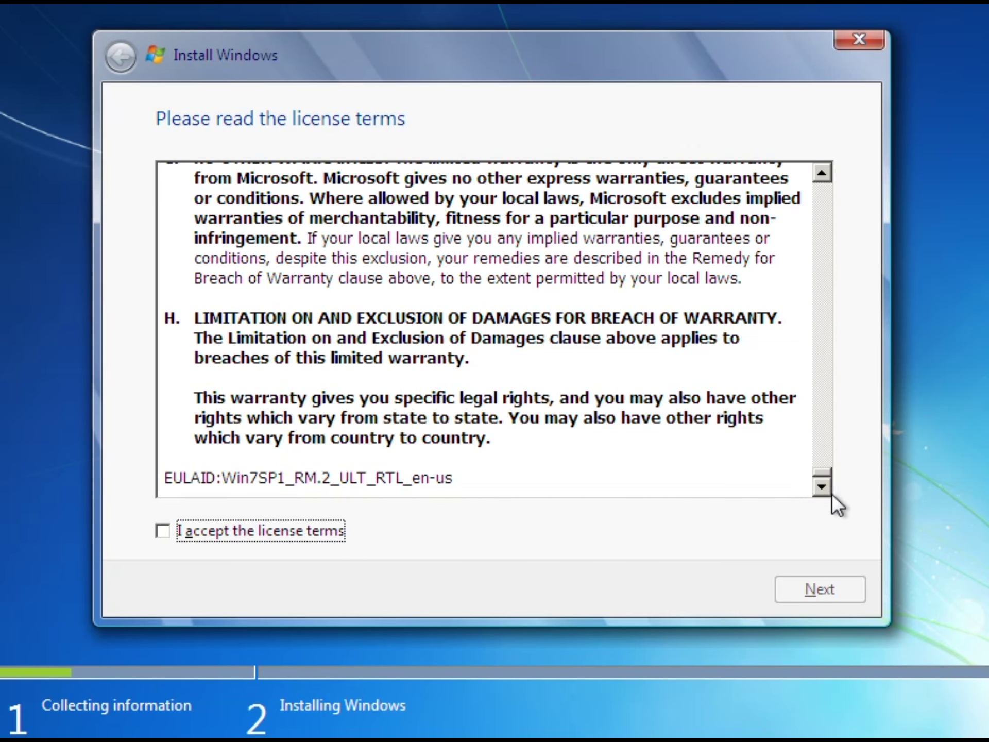
pyautogui.click(207, 530)
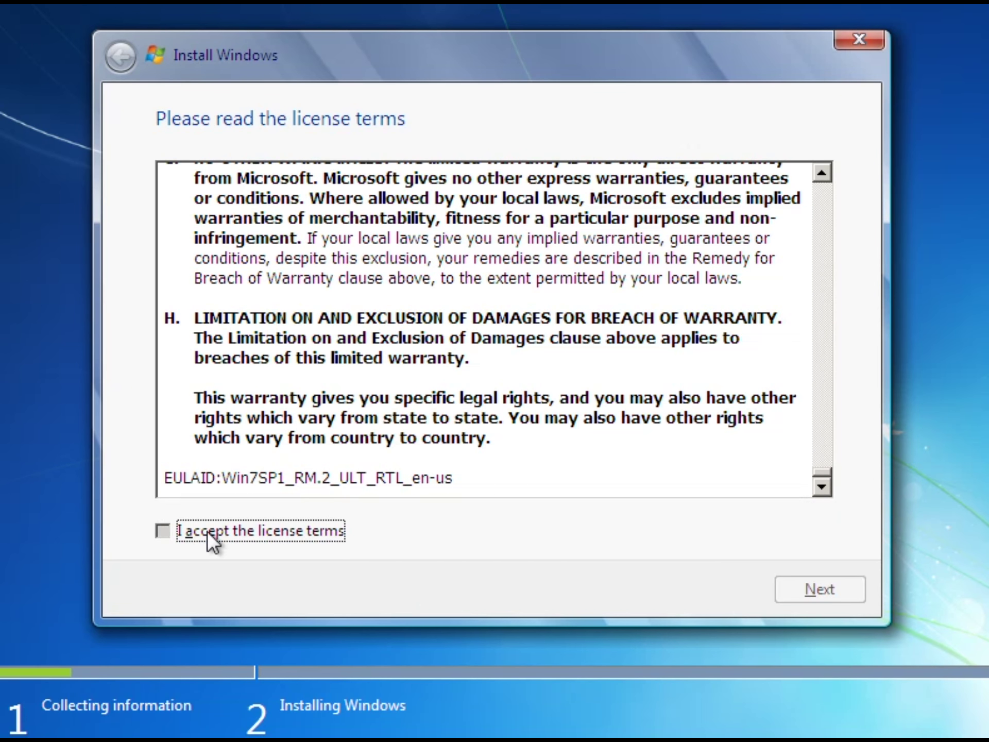
pyautogui.click(785, 589)
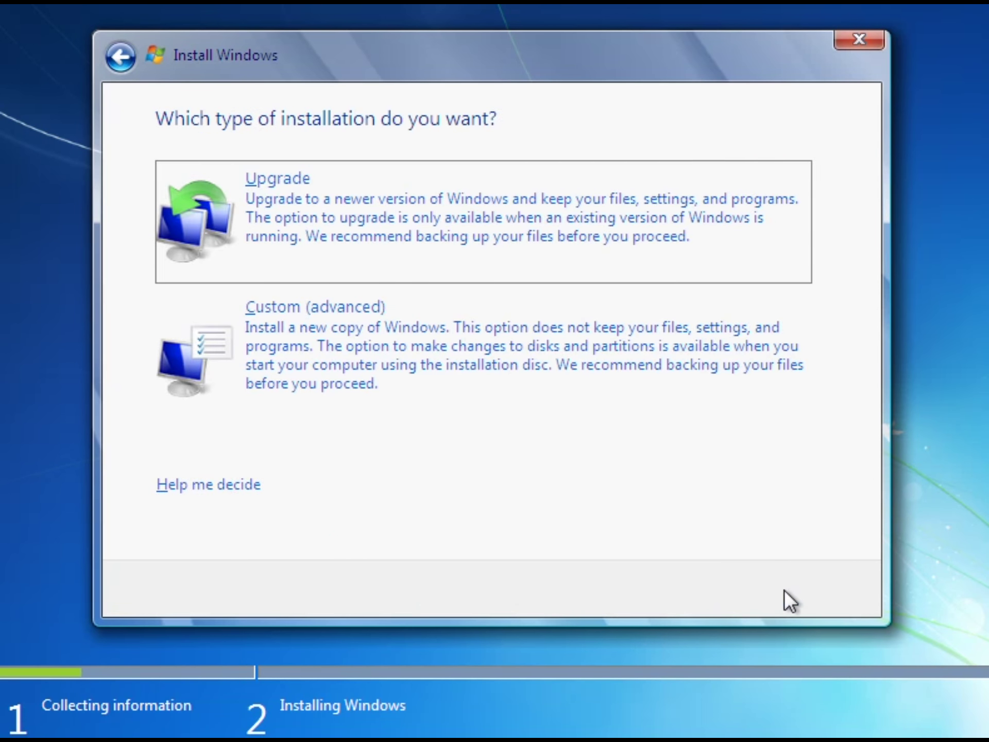
pyautogui.click(323, 337)
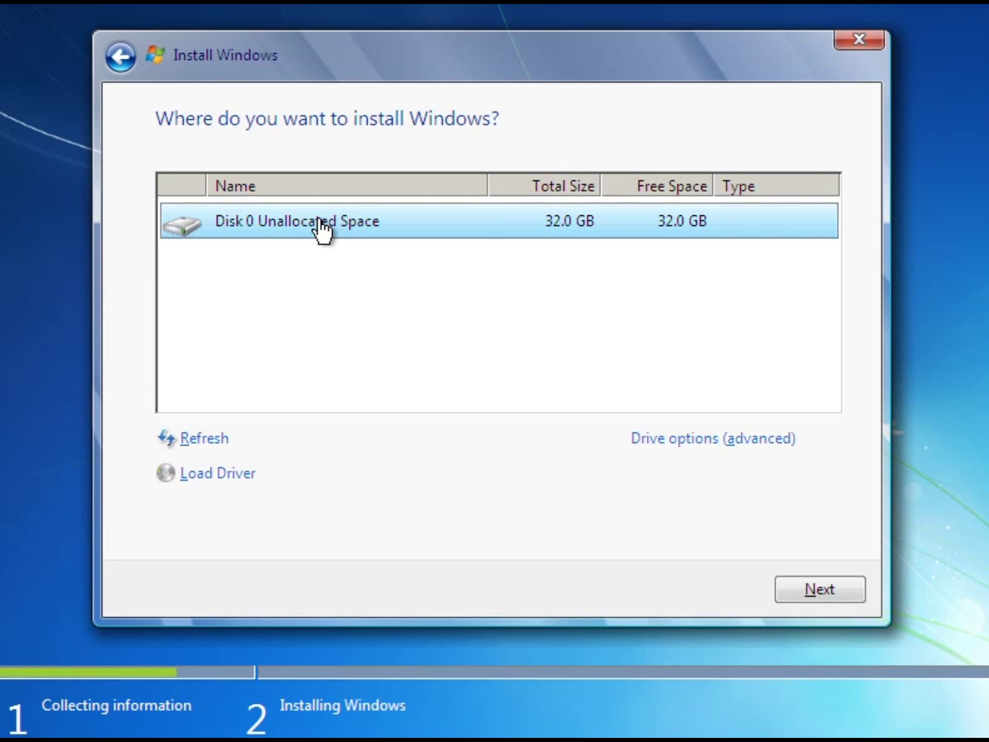
pyautogui.click(793, 595)
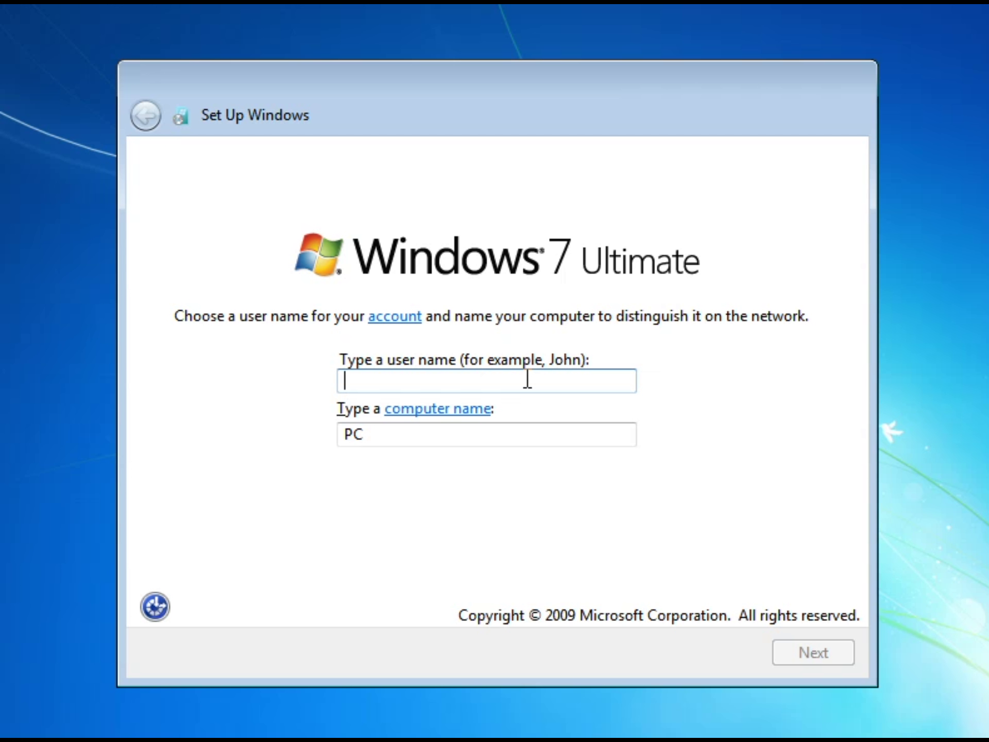
# Enter the account's user name, correcting a typo along the way
pyautogui.write('The')
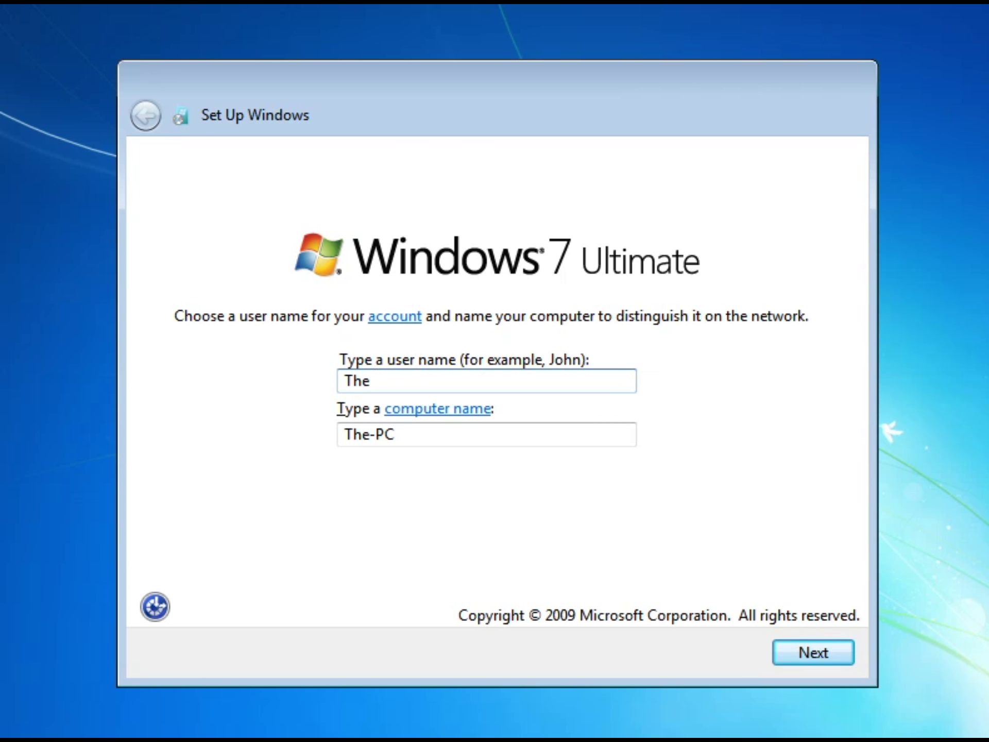
pyautogui.write('compi')
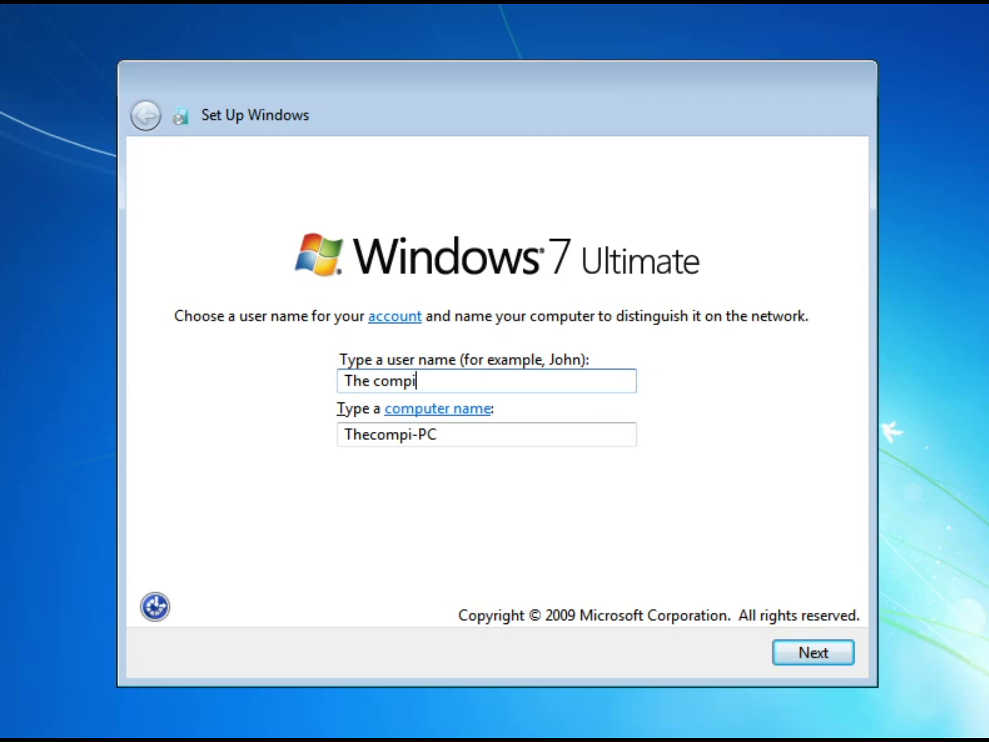
pyautogui.press('BackSpace')
pyautogui.write('uter ')
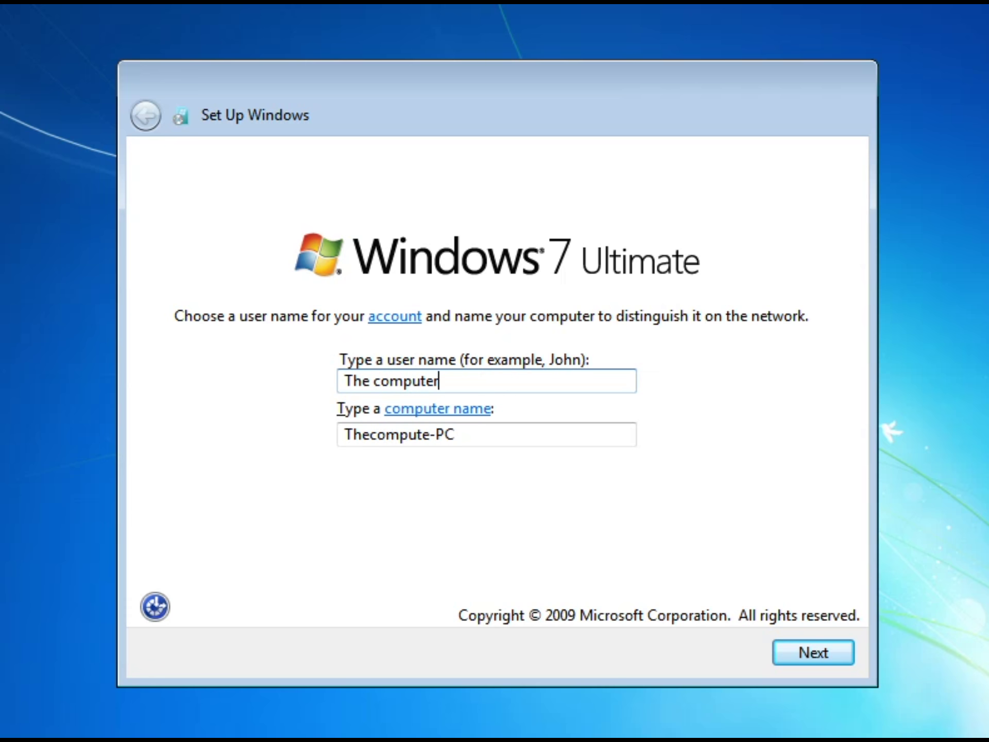
pyautogui.write('beast')
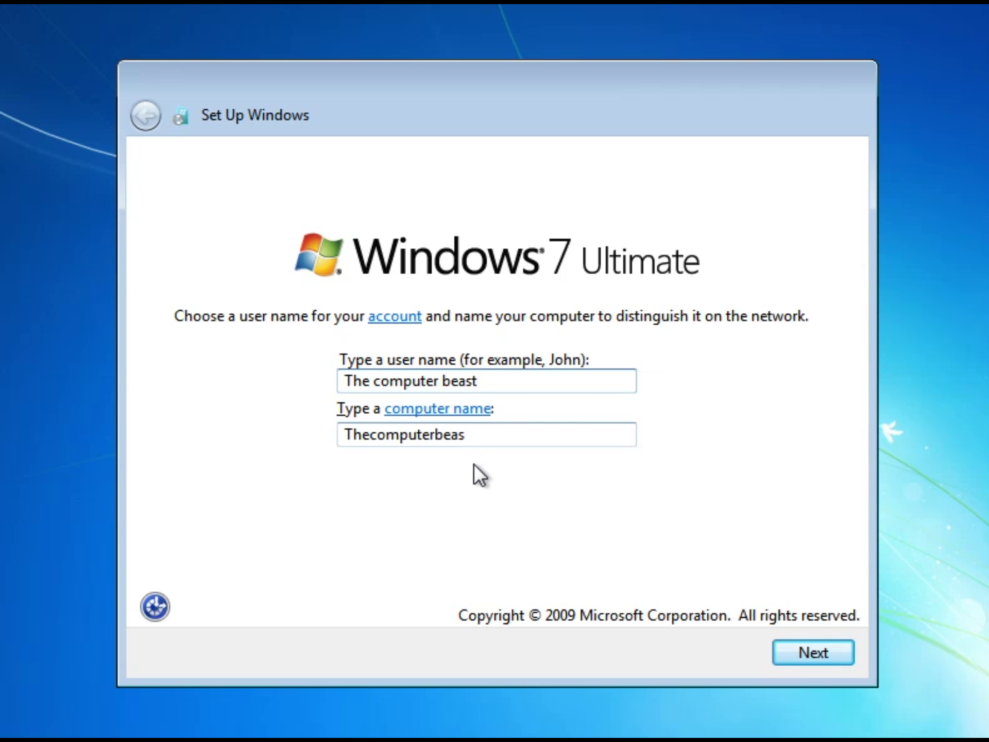
# Replace the suggested computer name PC with a custom computer name and continue
pyautogui.doubleClick(481, 436)
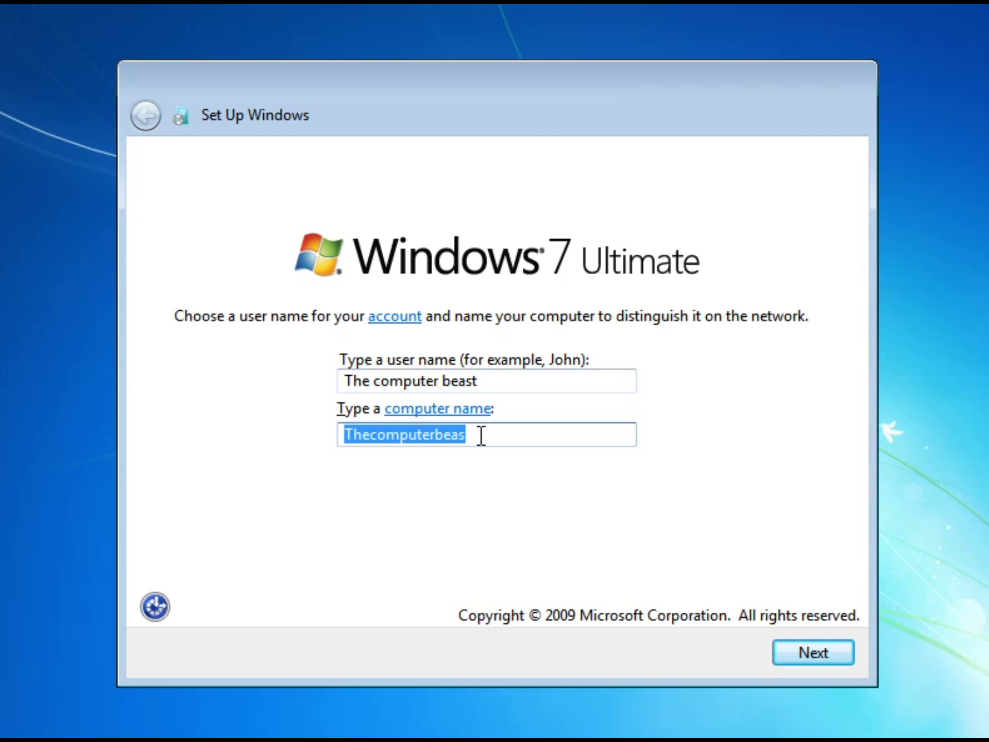
pyautogui.press('BackSpace')
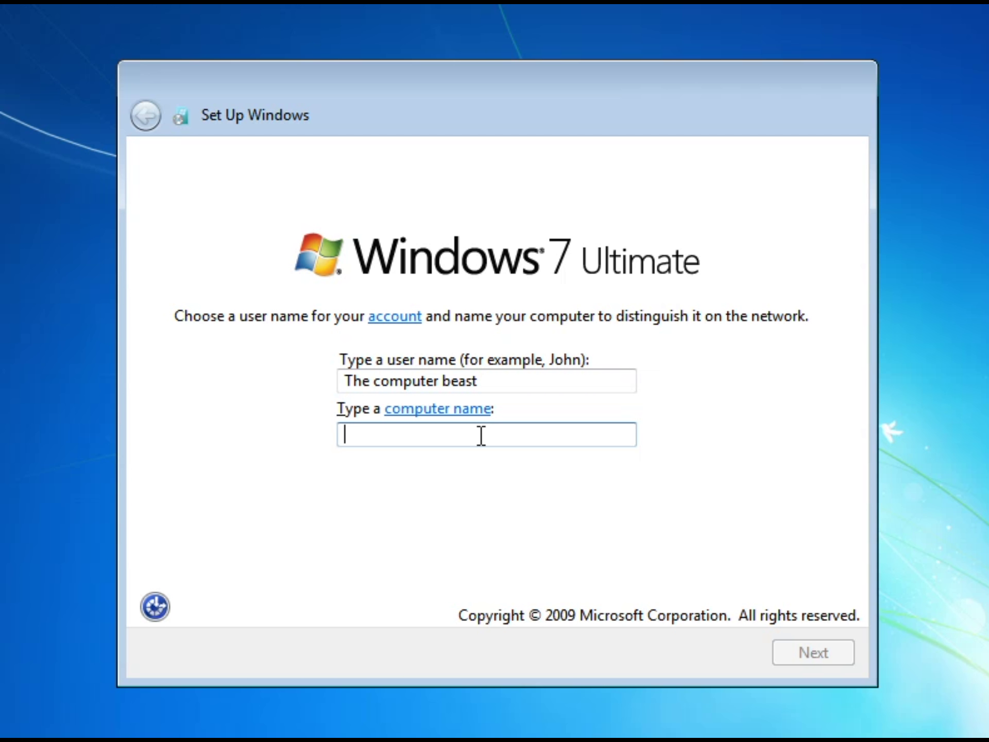
pyautogui.write('cim')
pyautogui.press('BackSpace')
pyautogui.press('BackSpace')
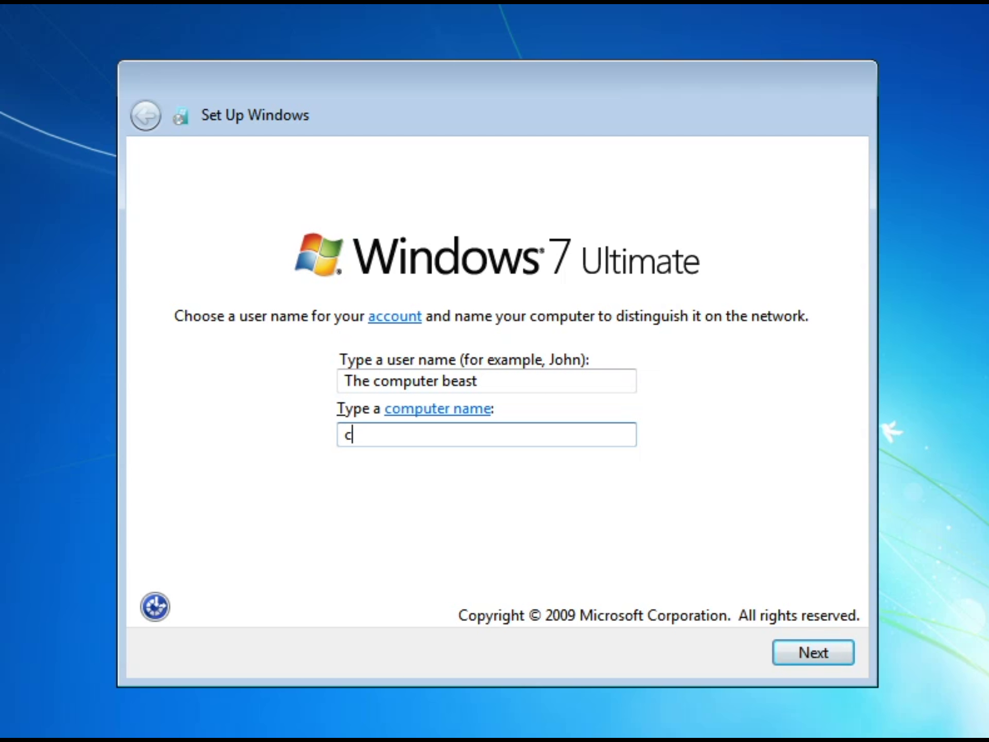
pyautogui.write('omputerbeast')
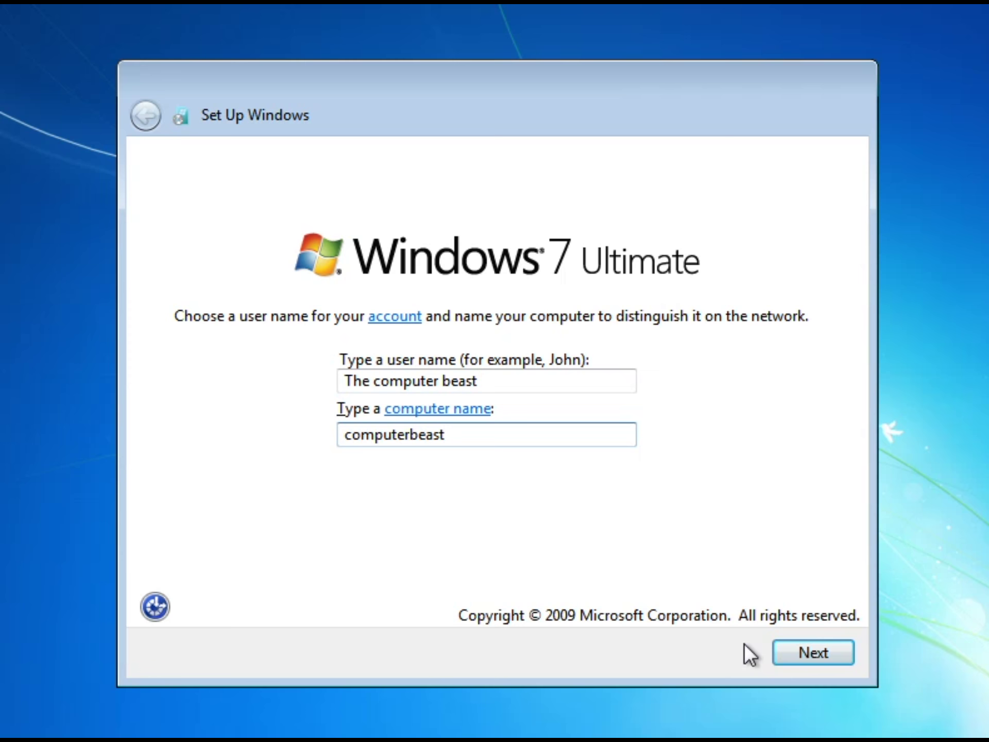
pyautogui.click(790, 644)
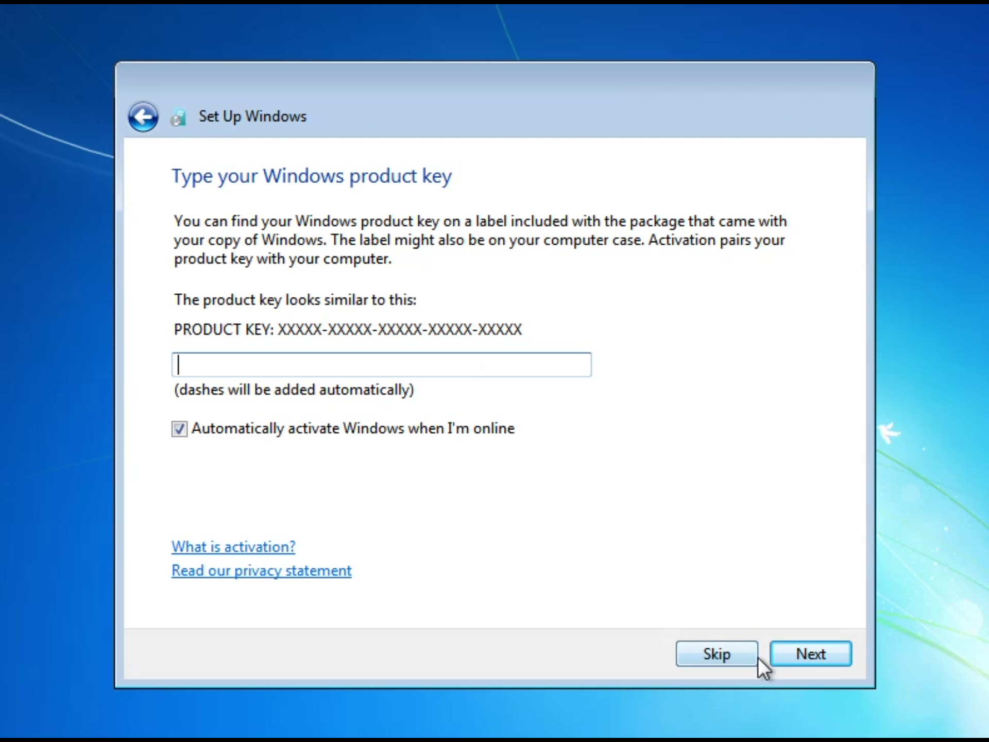
# Skip the product key, leaving the key field empty
pyautogui.click(798, 661)
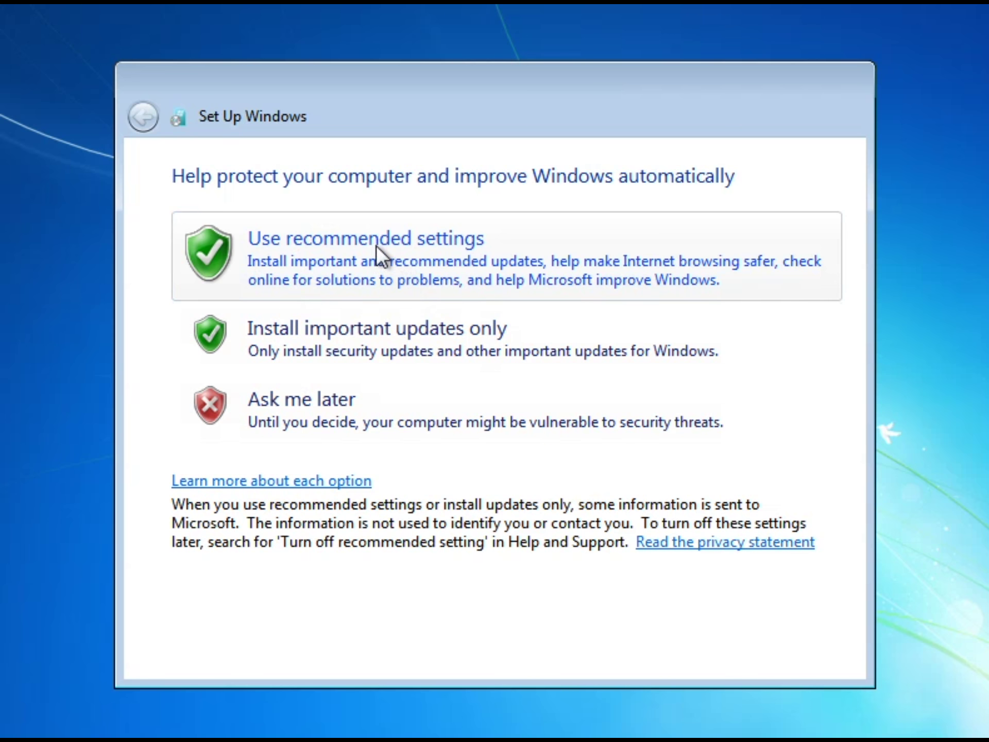
# Choose 'Use recommended settings' for updates and protection
pyautogui.click(418, 236)
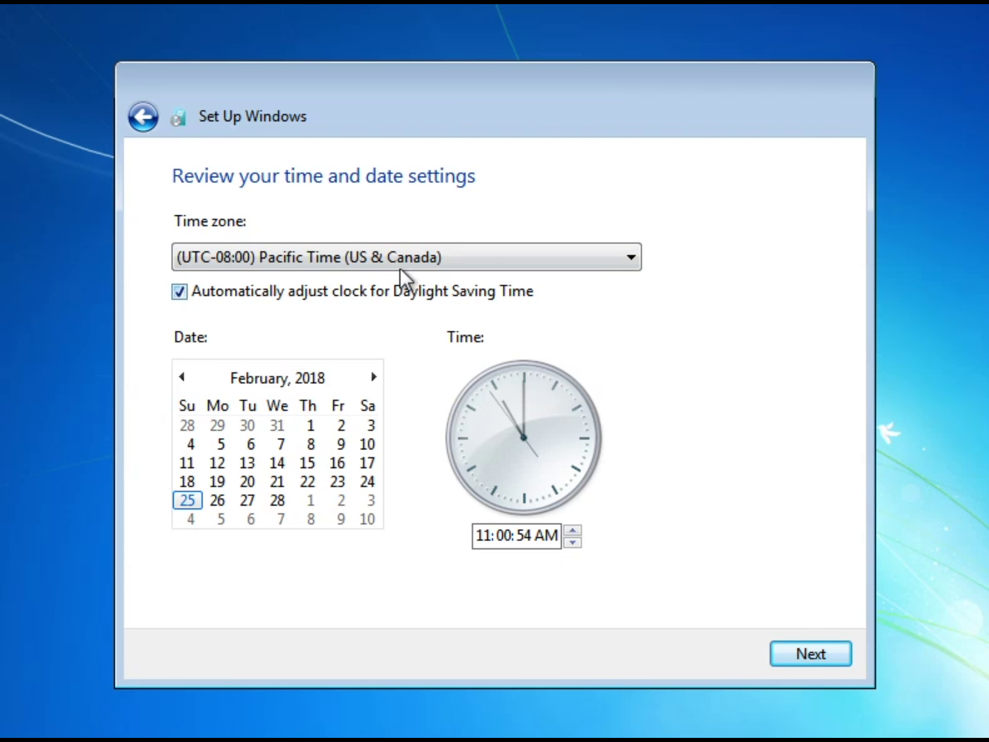
# Change the time zone from Pacific to (UTC-06:00) Central Time (US & Canada) and continue
pyautogui.click(528, 263)
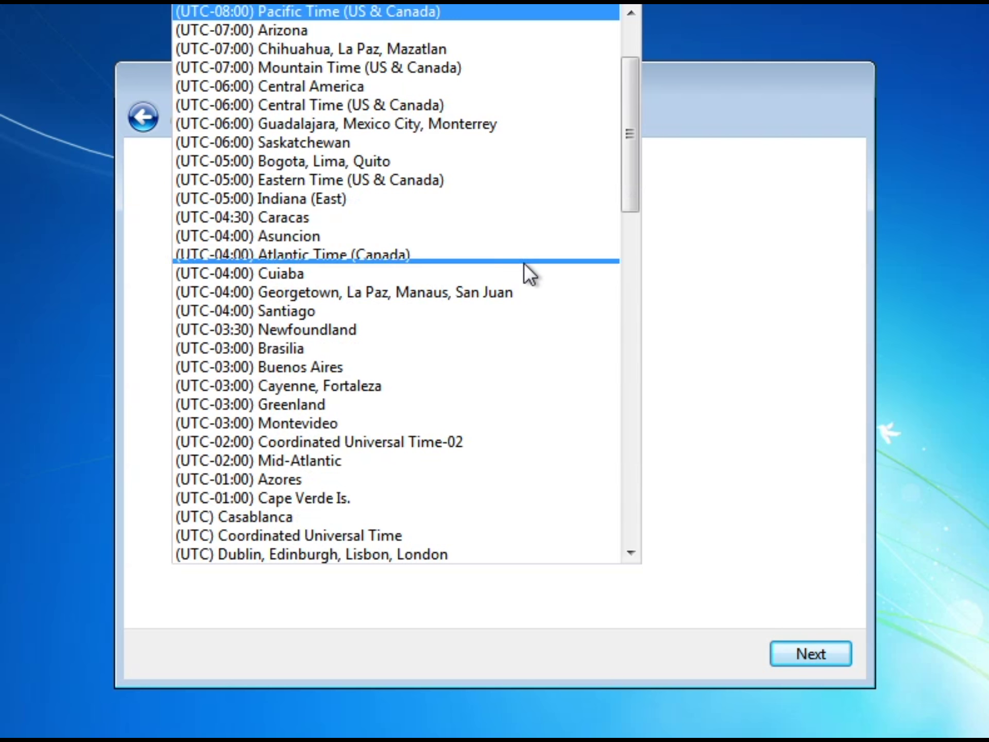
pyautogui.scroll(2, 408, 453)
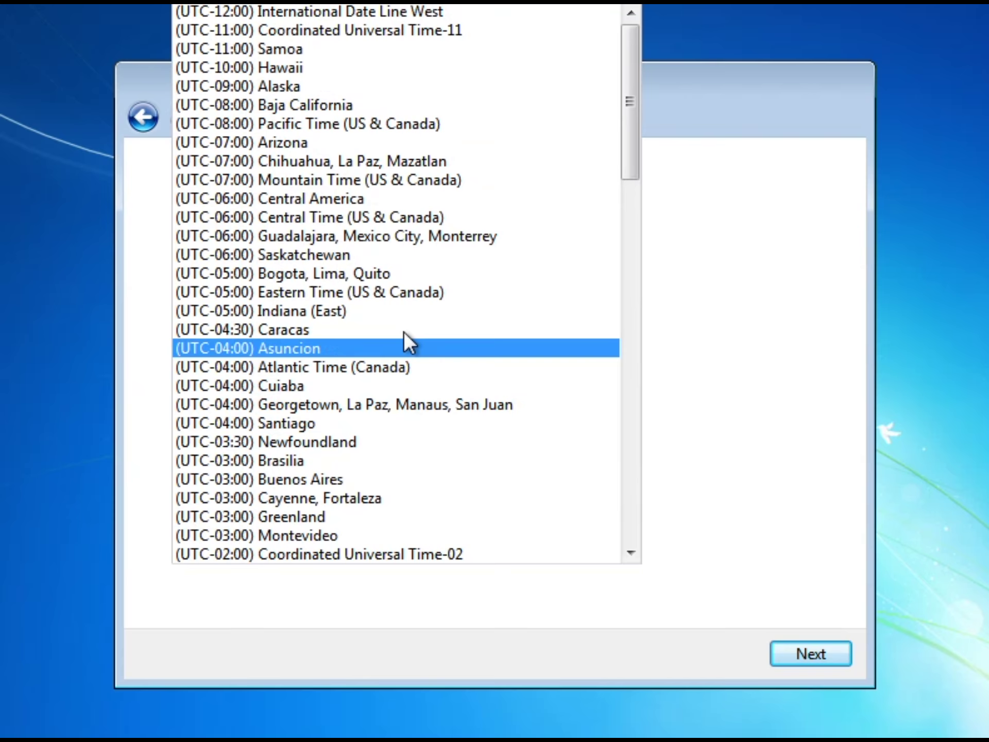
pyautogui.scroll(-7, 361, 310)
pyautogui.scroll(3, 328, 464)
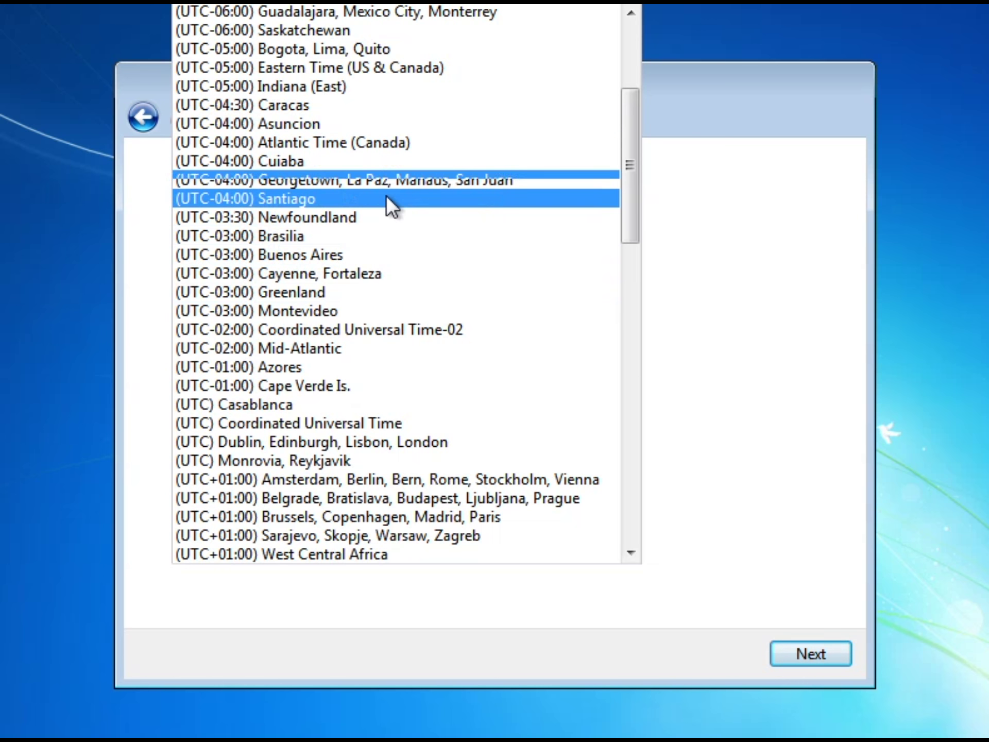
pyautogui.scroll(2, 382, 233)
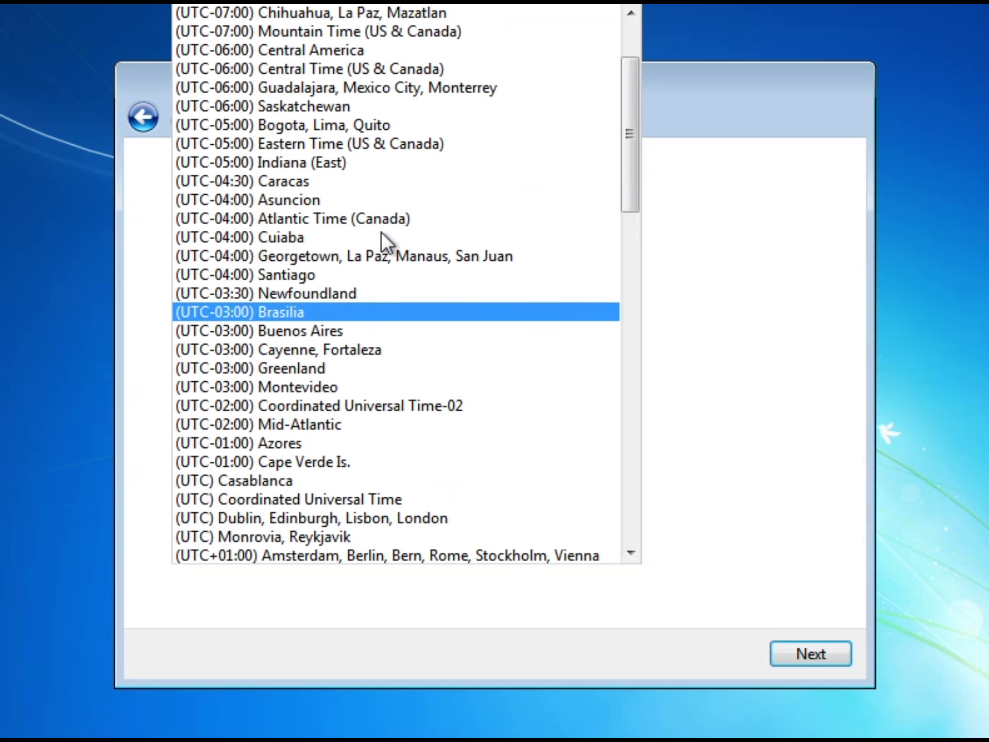
pyautogui.click(351, 111)
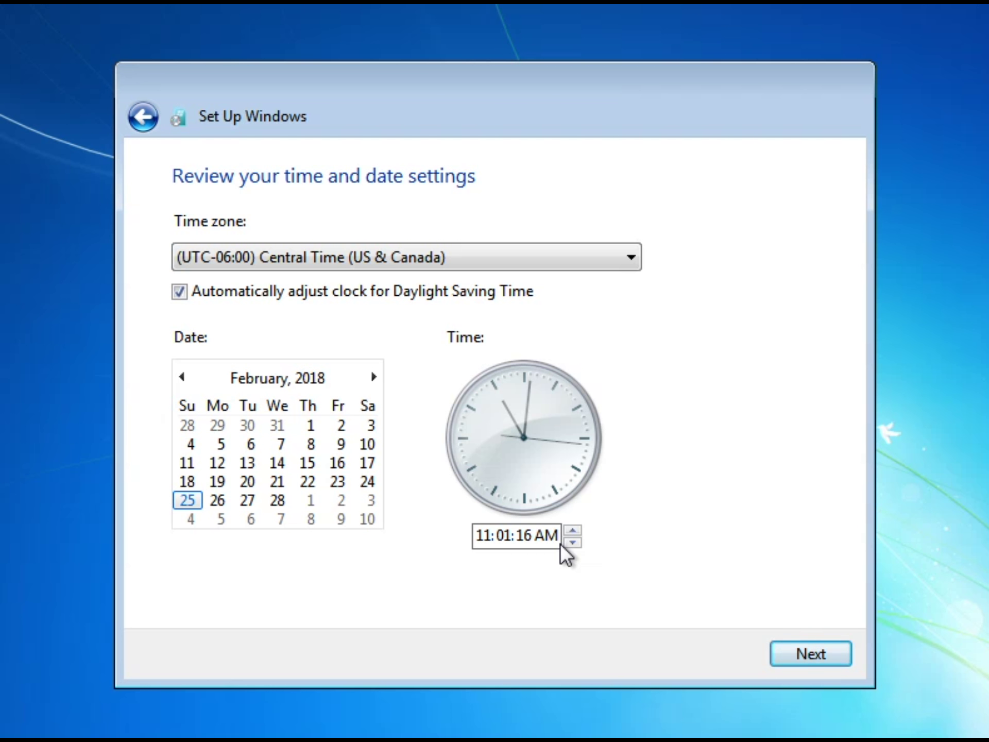
pyautogui.click(790, 657)
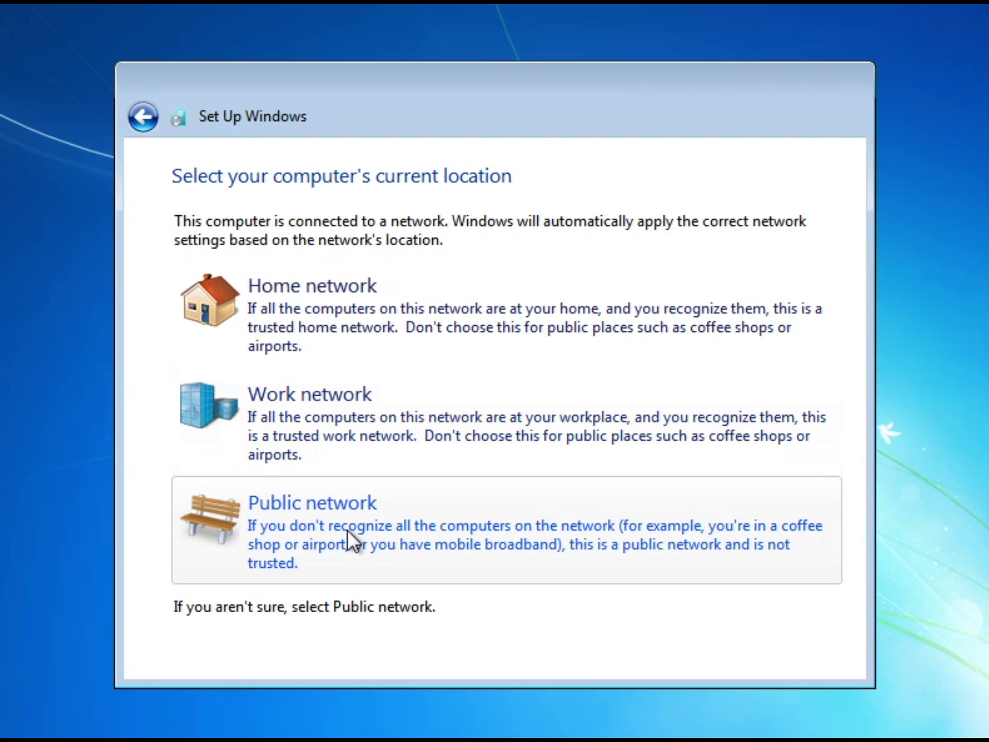
# Select Home network as the computer's current location
pyautogui.click(319, 321)
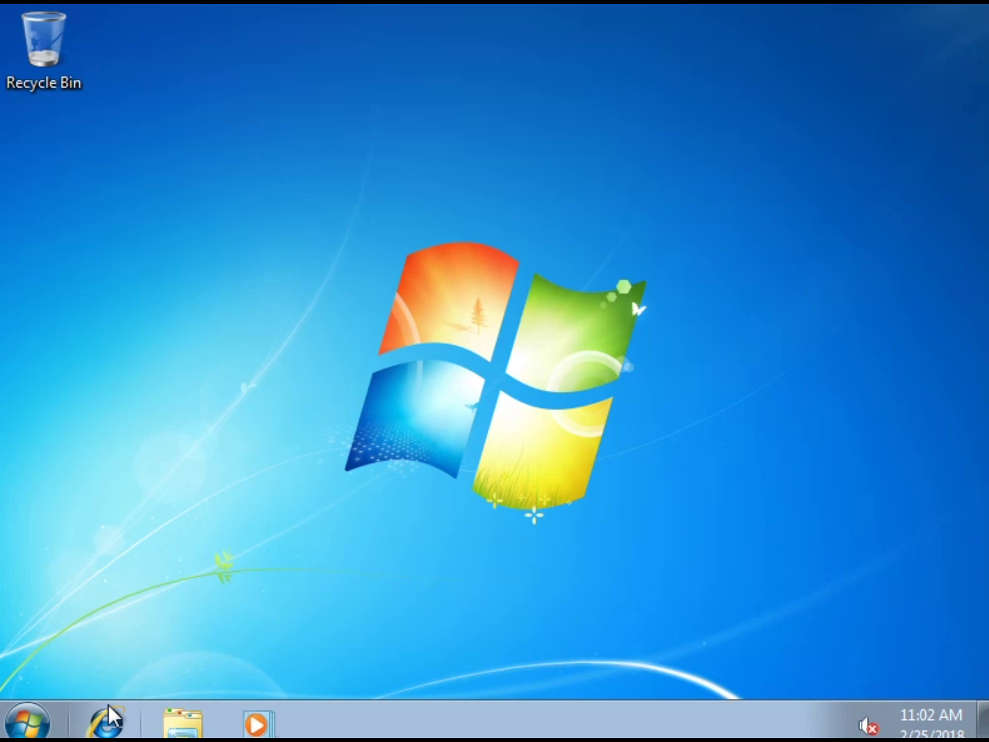
# In Internet Explorer, search 'google chrome' from the address bar and open the Chrome download result
pyautogui.click(108, 724)
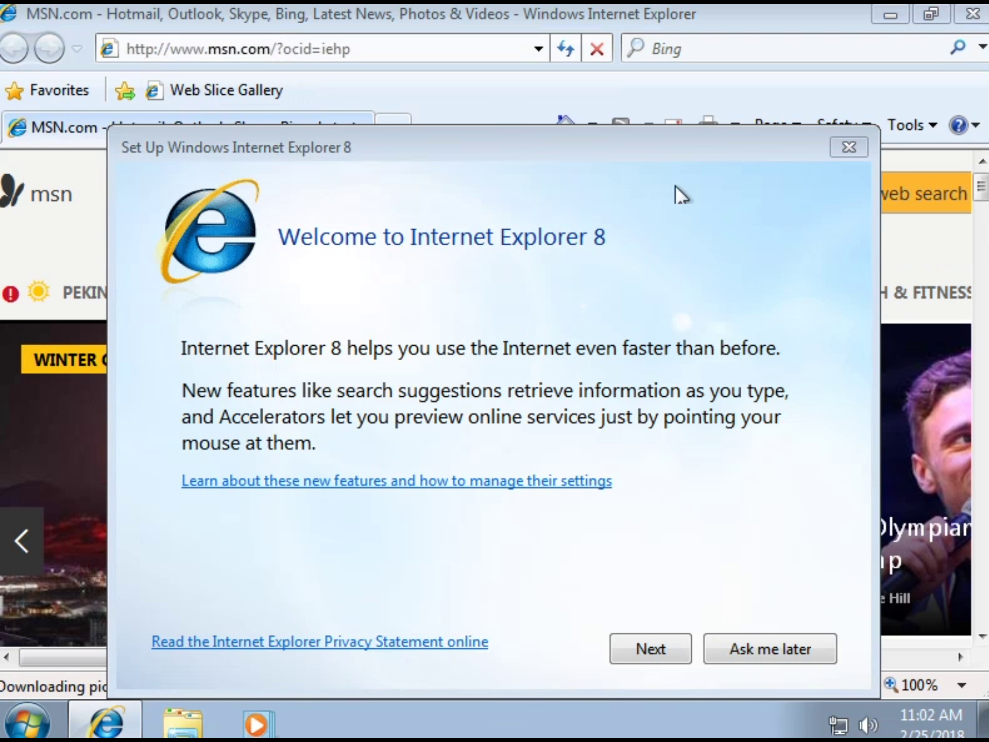
pyautogui.click(859, 150)
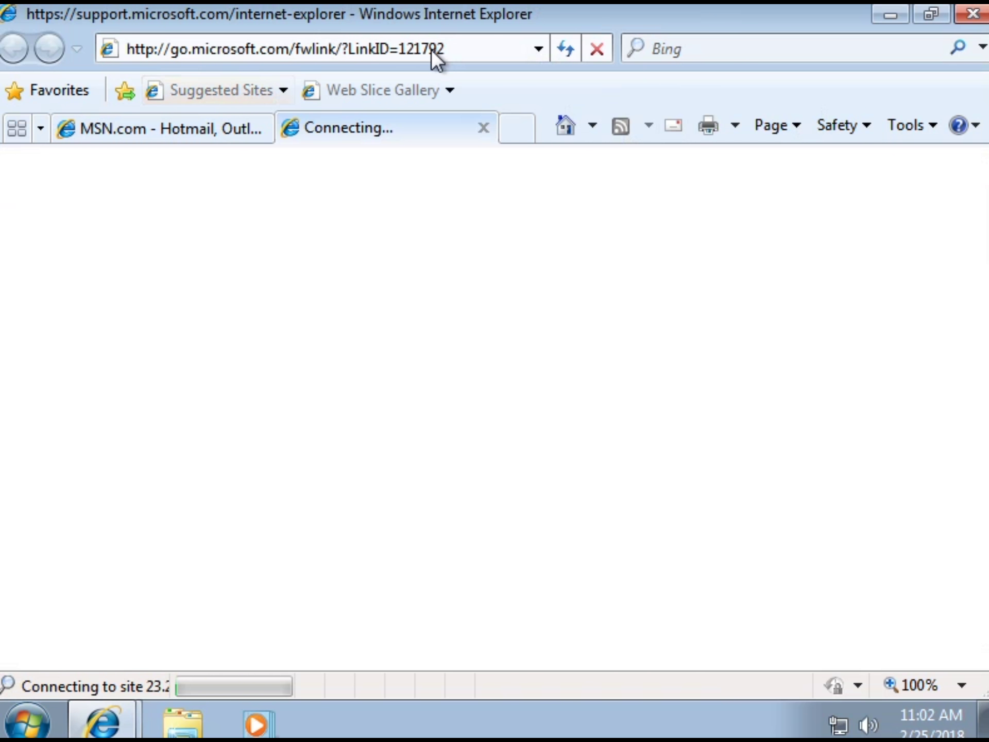
pyautogui.click(431, 48)
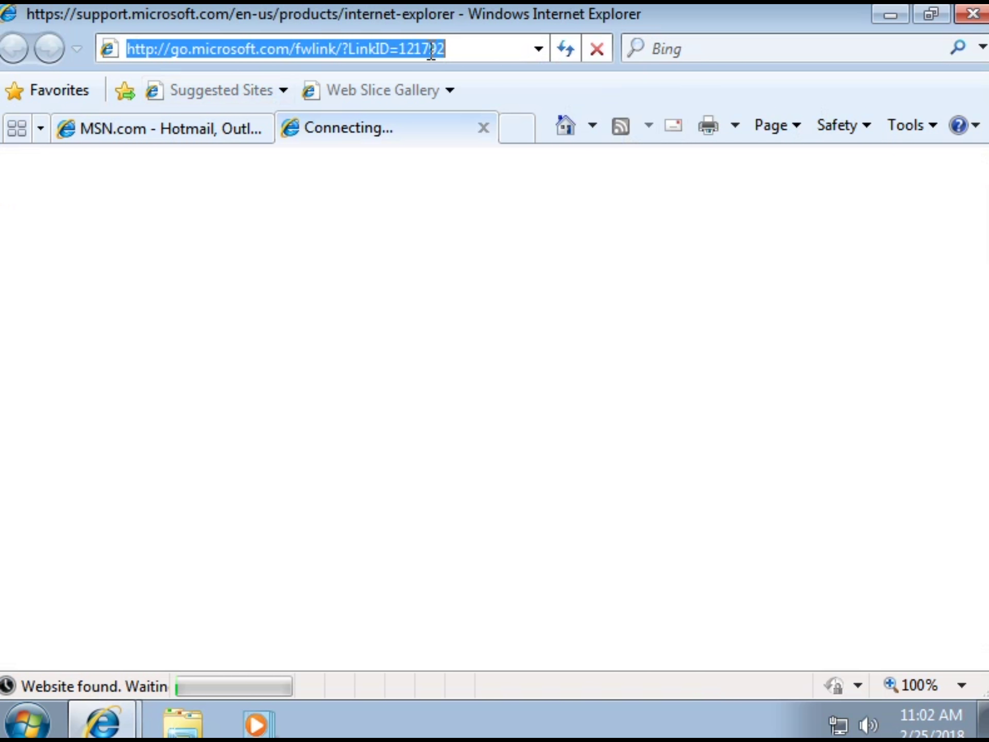
pyautogui.write('www')
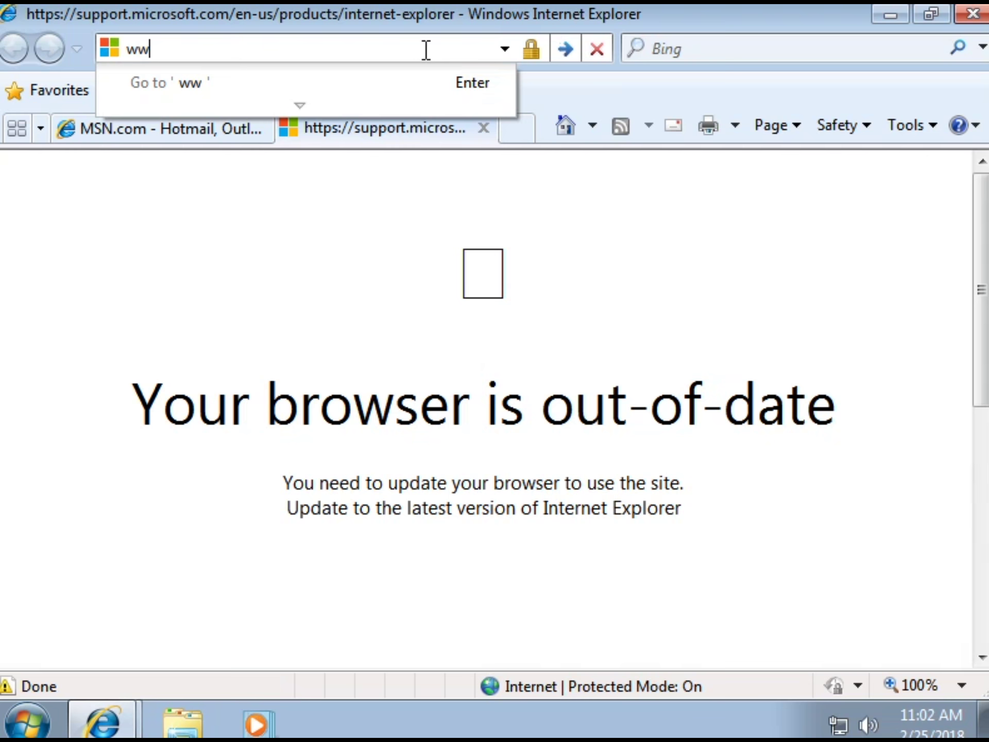
pyautogui.press('BackSpace')
pyautogui.press('BackSpace')
pyautogui.write('google')
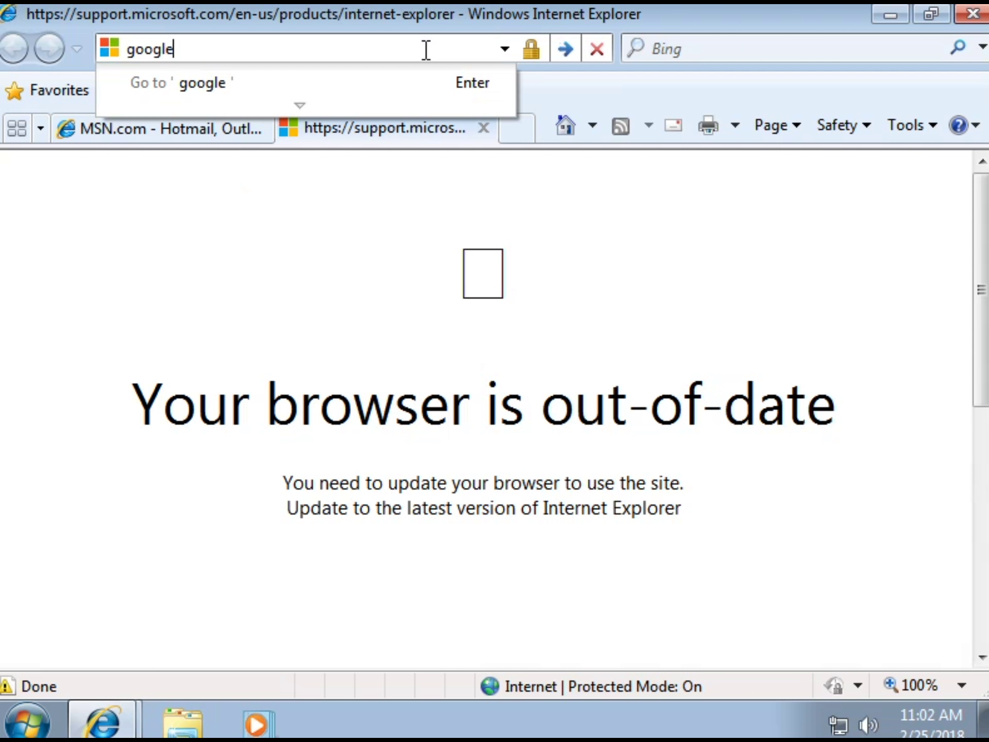
pyautogui.write(' chromw')
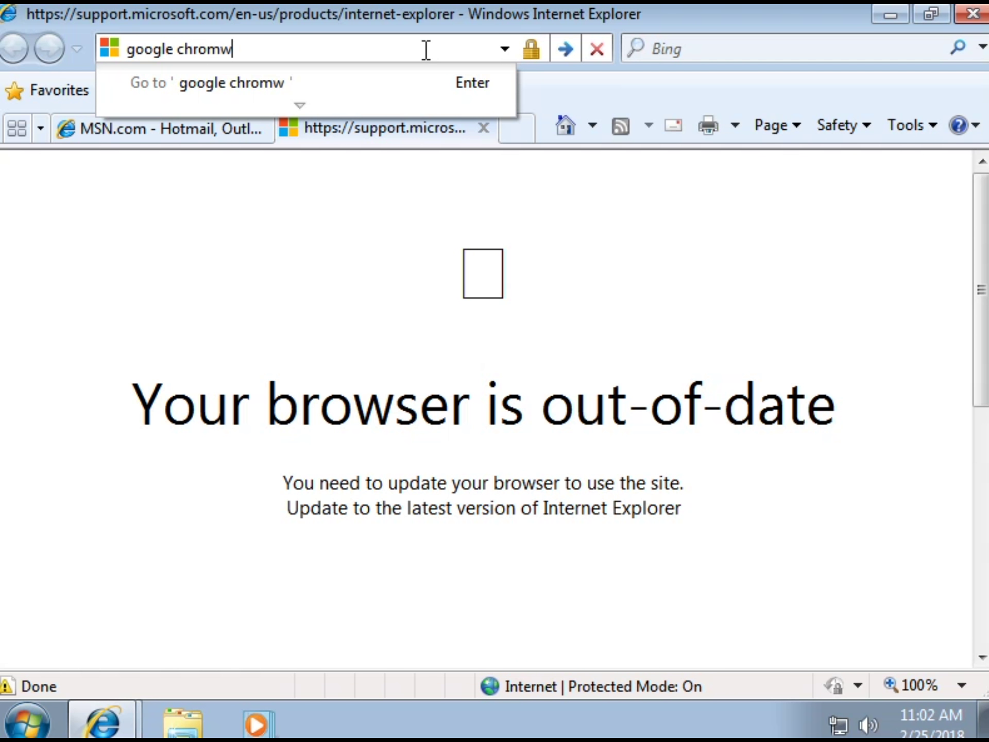
pyautogui.press('Return')
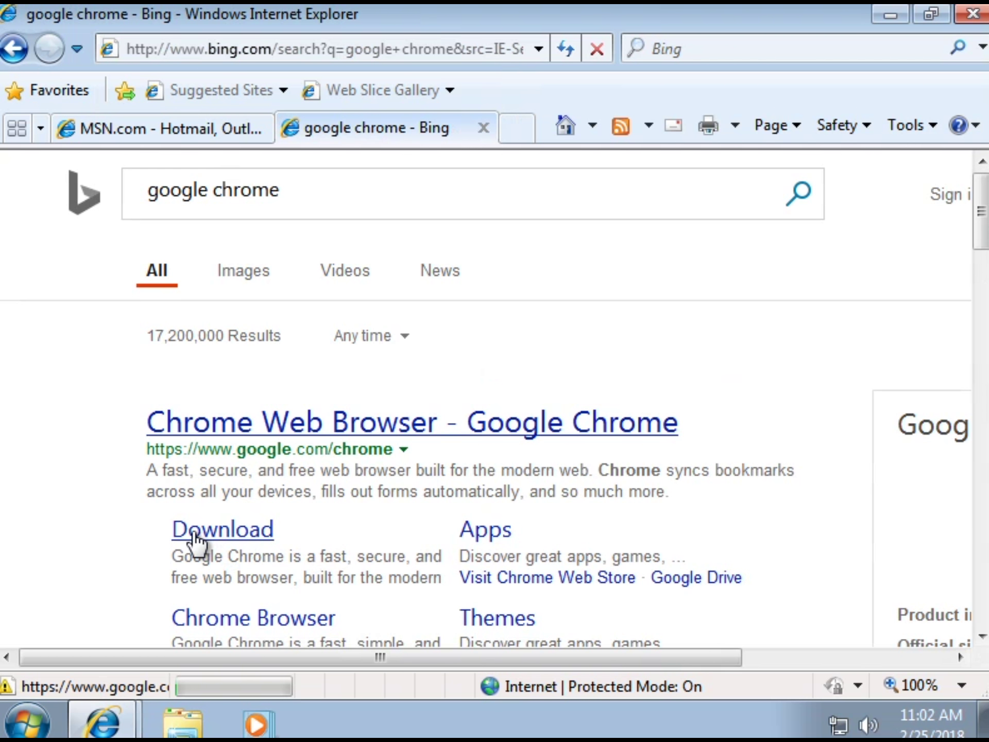
pyautogui.click(196, 539)
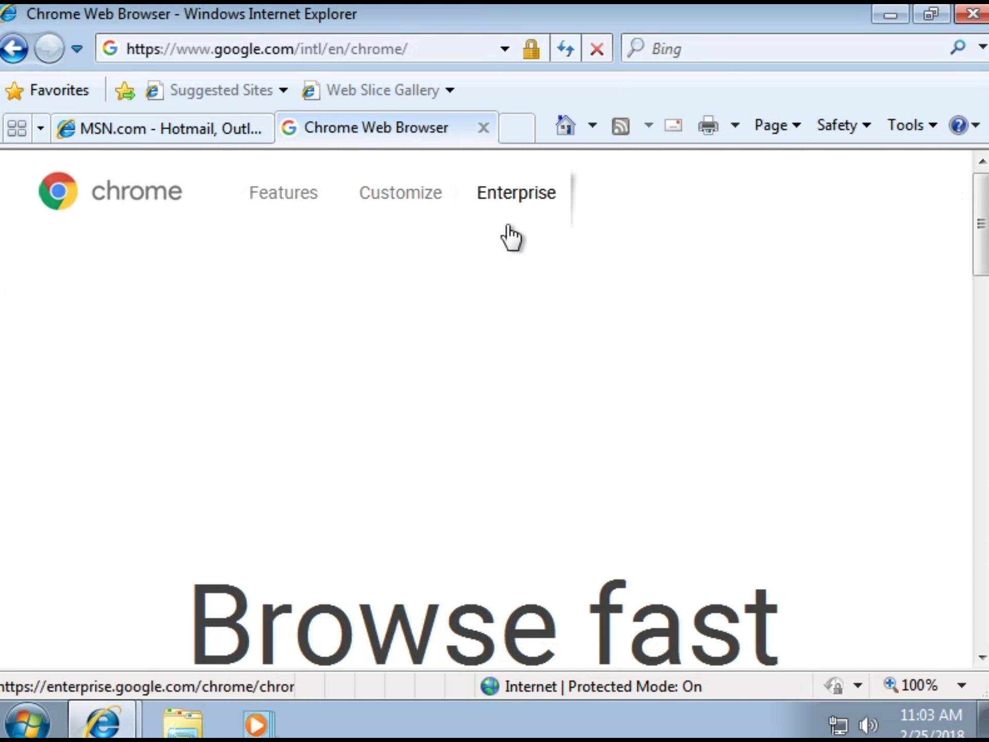
# Accept the Chrome terms of service and let the Google Installer run past the security warning
pyautogui.scroll(-3, 508, 237)
pyautogui.click(513, 499)
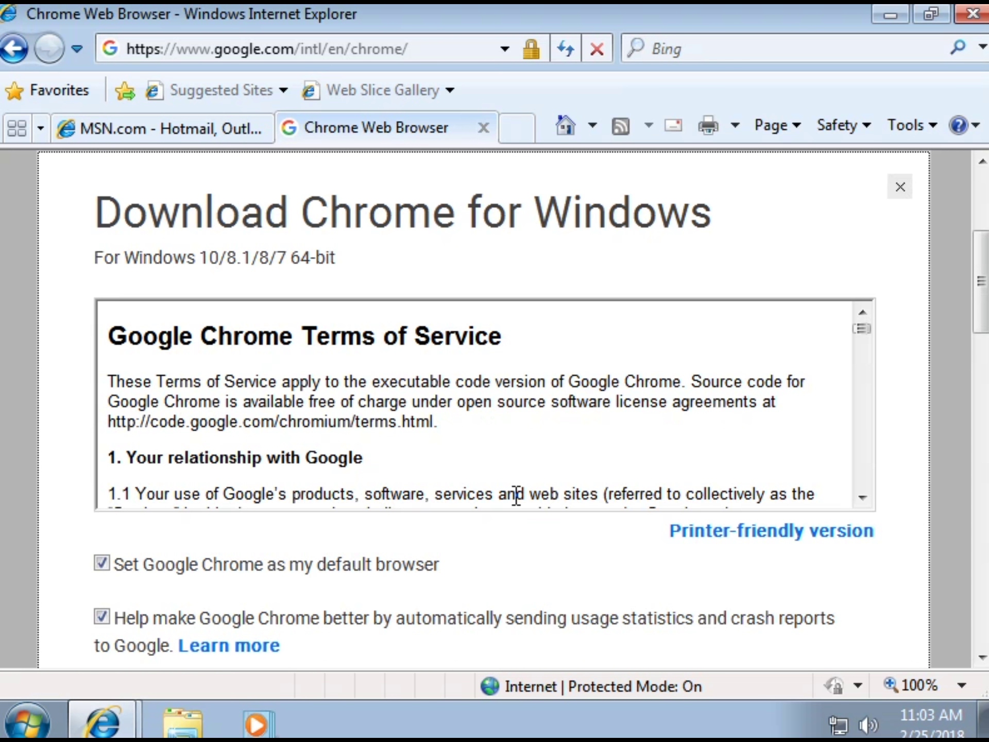
pyautogui.scroll(-1, 510, 464)
pyautogui.scroll(-10, 513, 435)
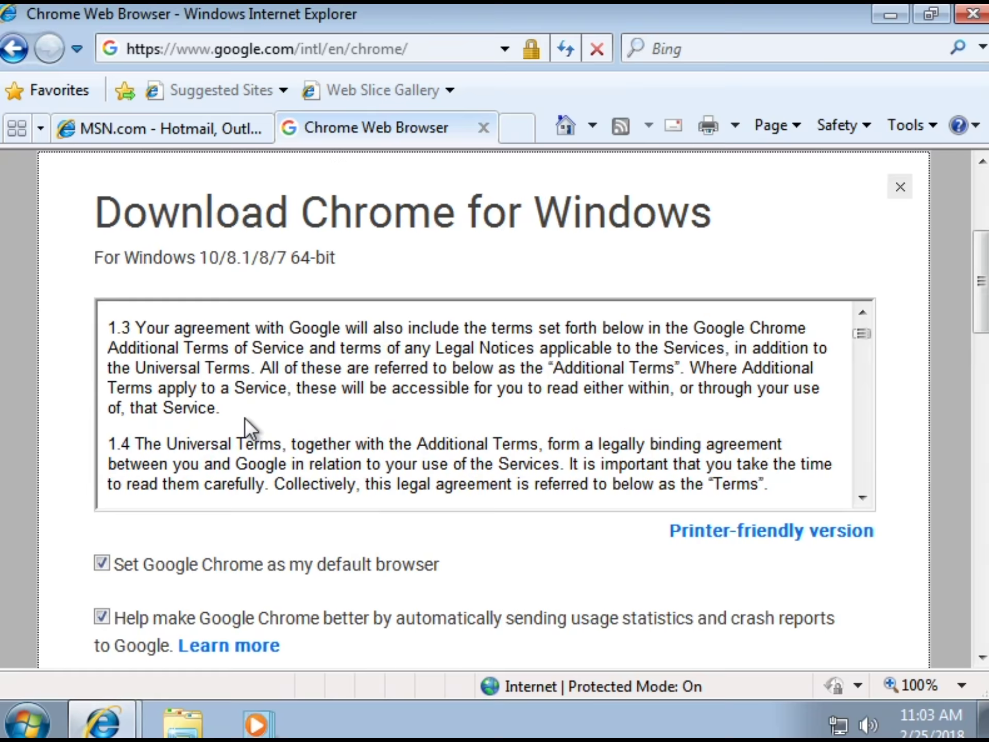
pyautogui.scroll(-3, 479, 488)
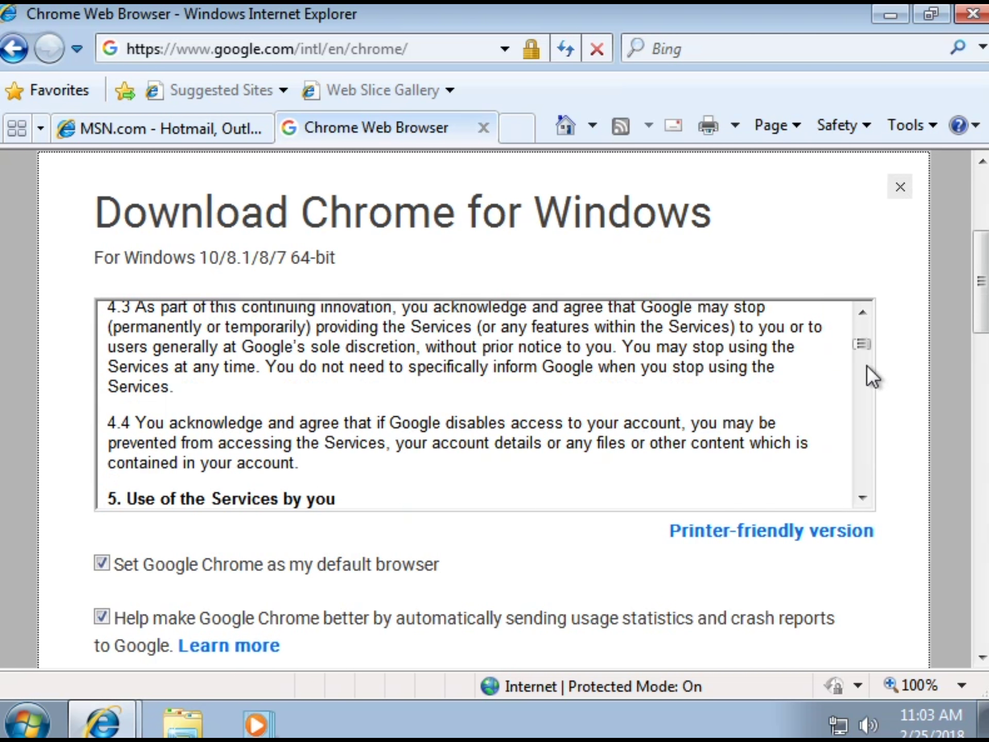
pyautogui.moveTo(862, 347); pyautogui.dragTo(862, 480)
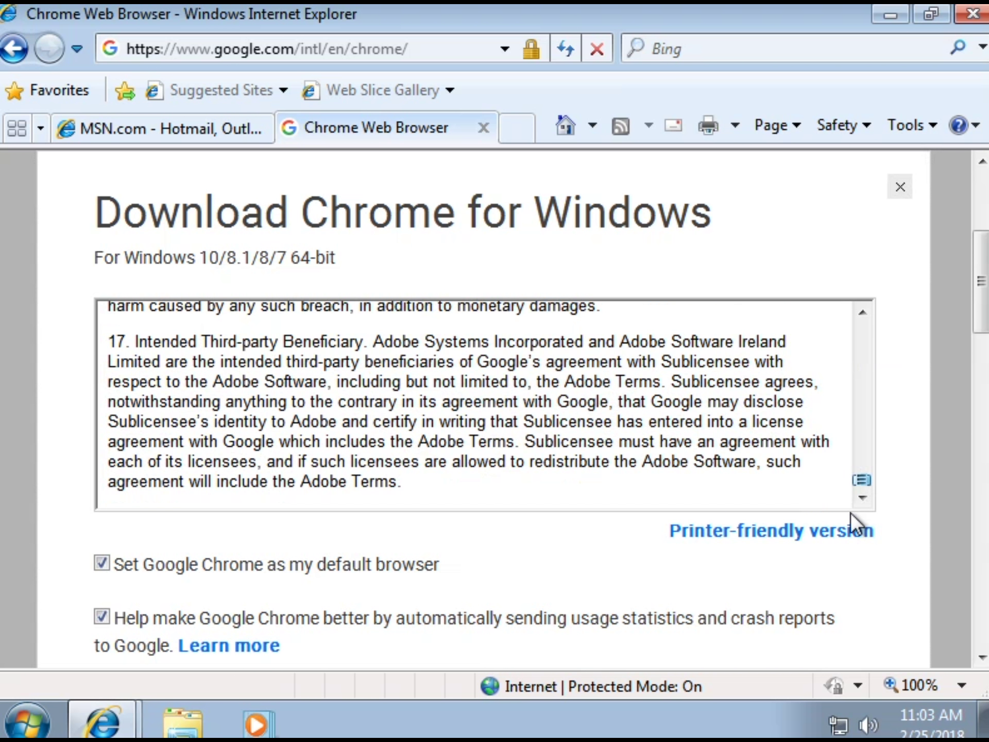
pyautogui.scroll(-3, 211, 574)
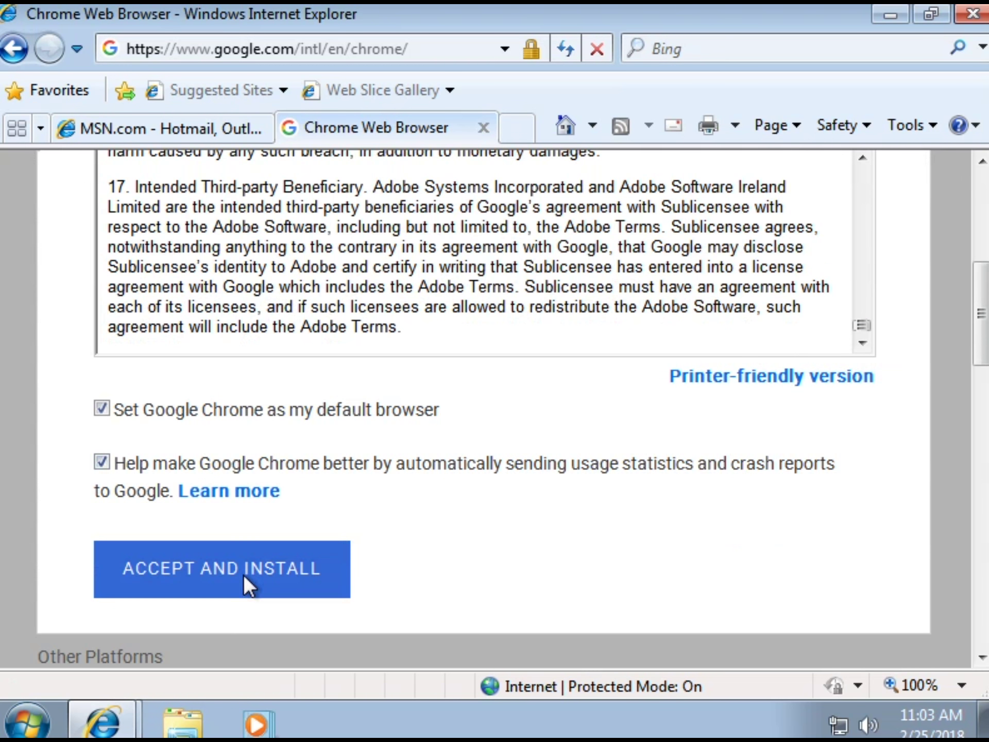
pyautogui.click(236, 573)
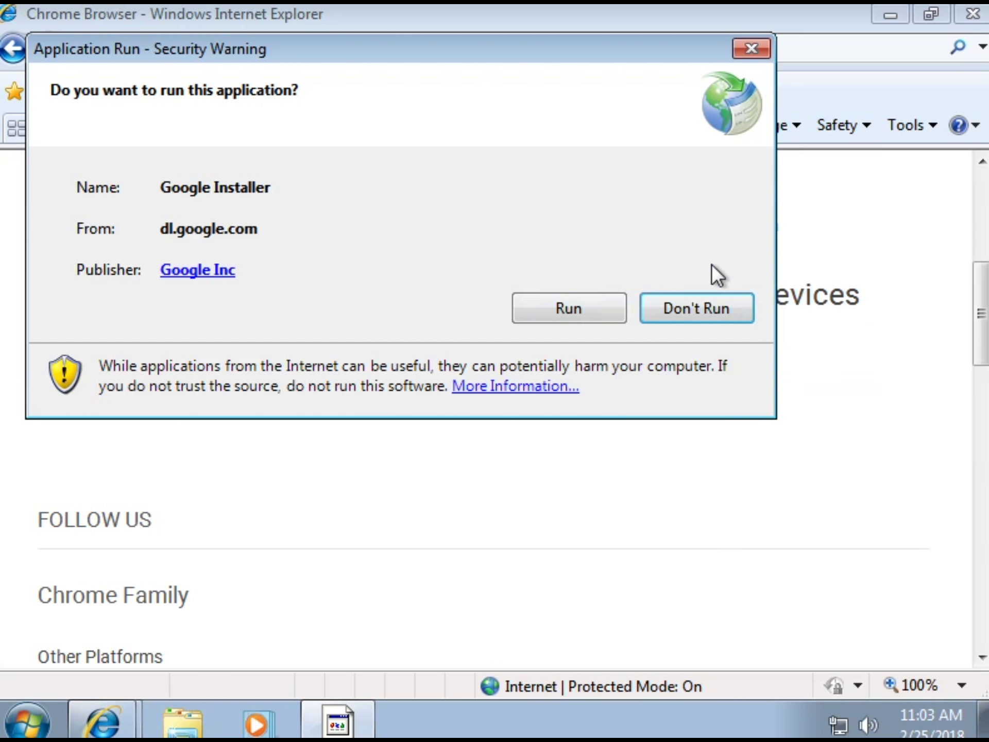
pyautogui.click(702, 308)
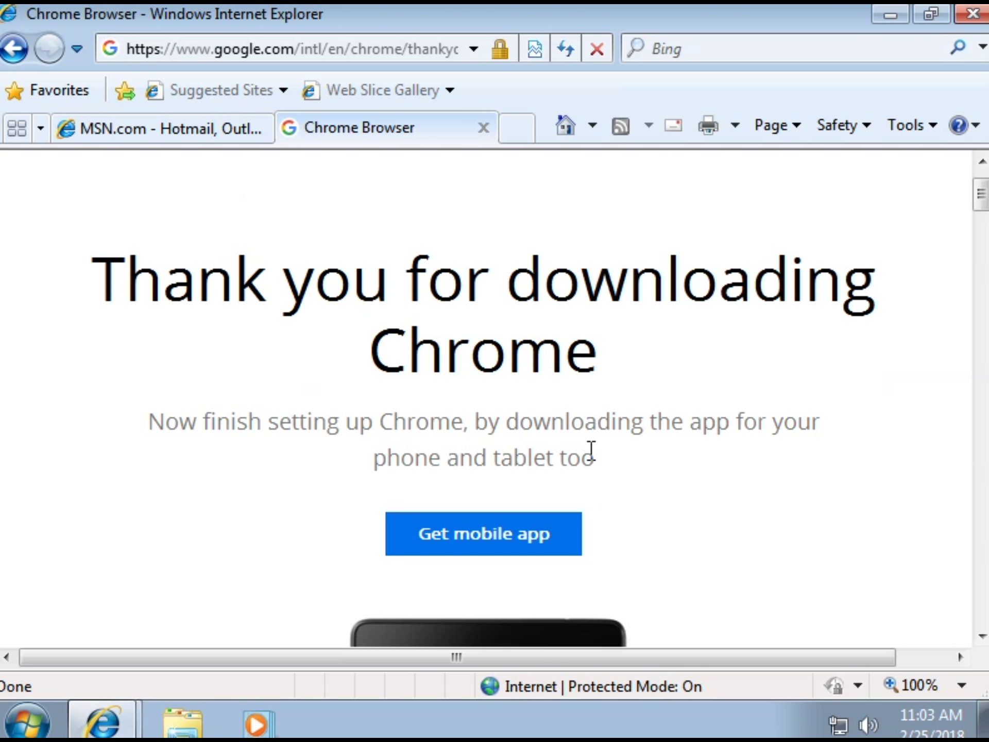
# Close the MSN.com browser window and bring the Internet Explorer window back up
pyautogui.moveTo(654, 194)
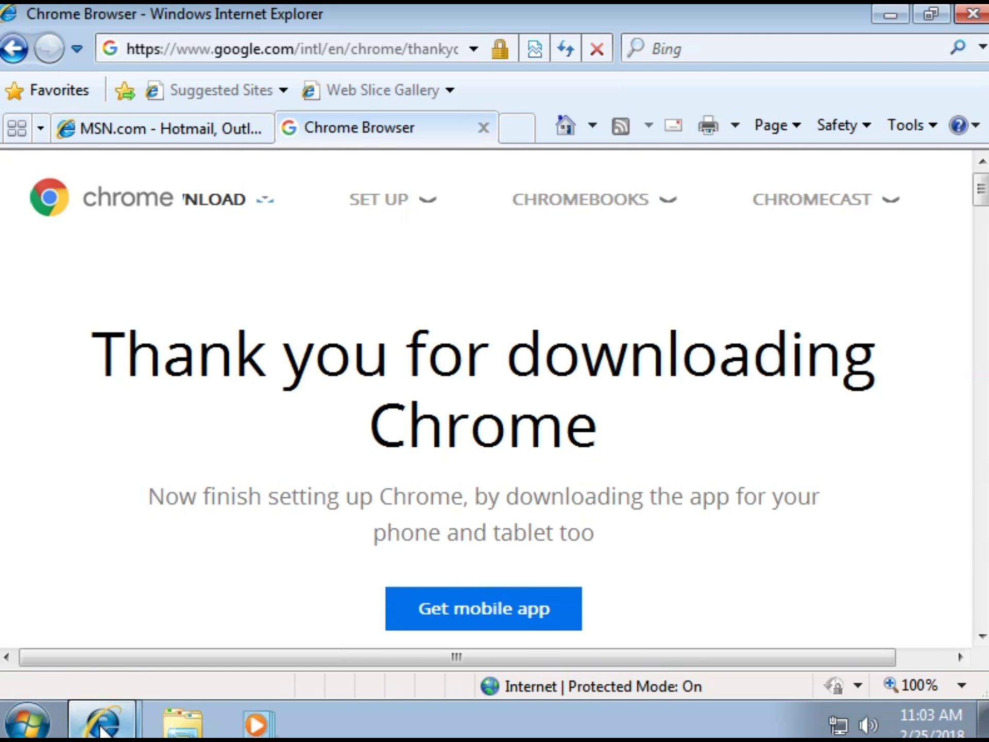
pyautogui.moveTo(102, 731)
pyautogui.rightClick(157, 635)
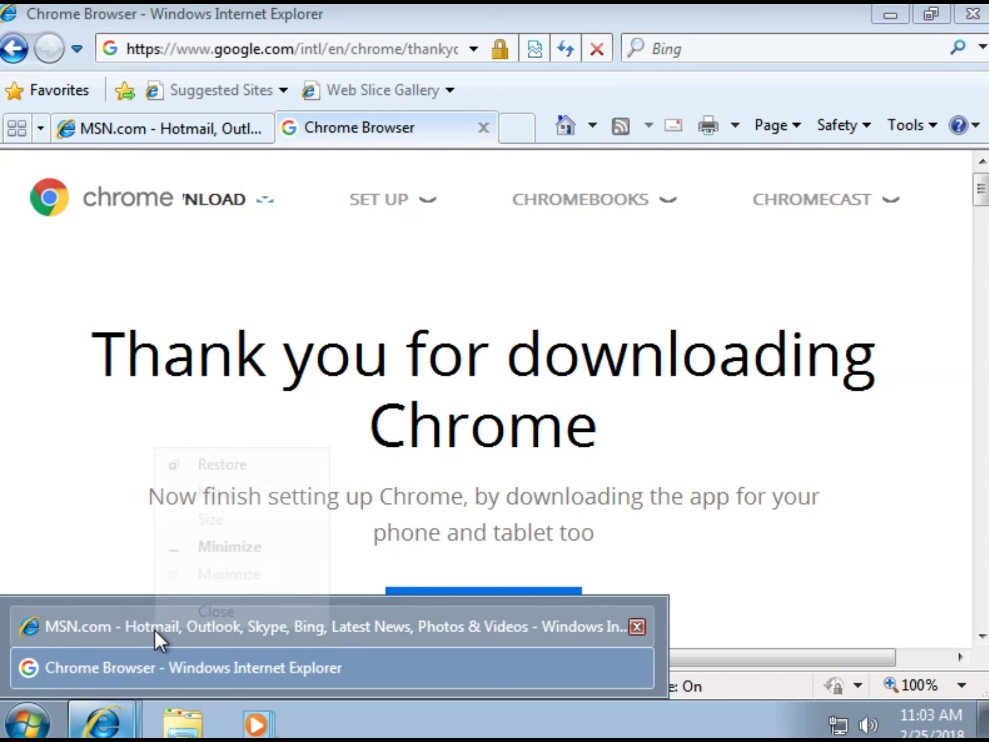
pyautogui.click(194, 618)
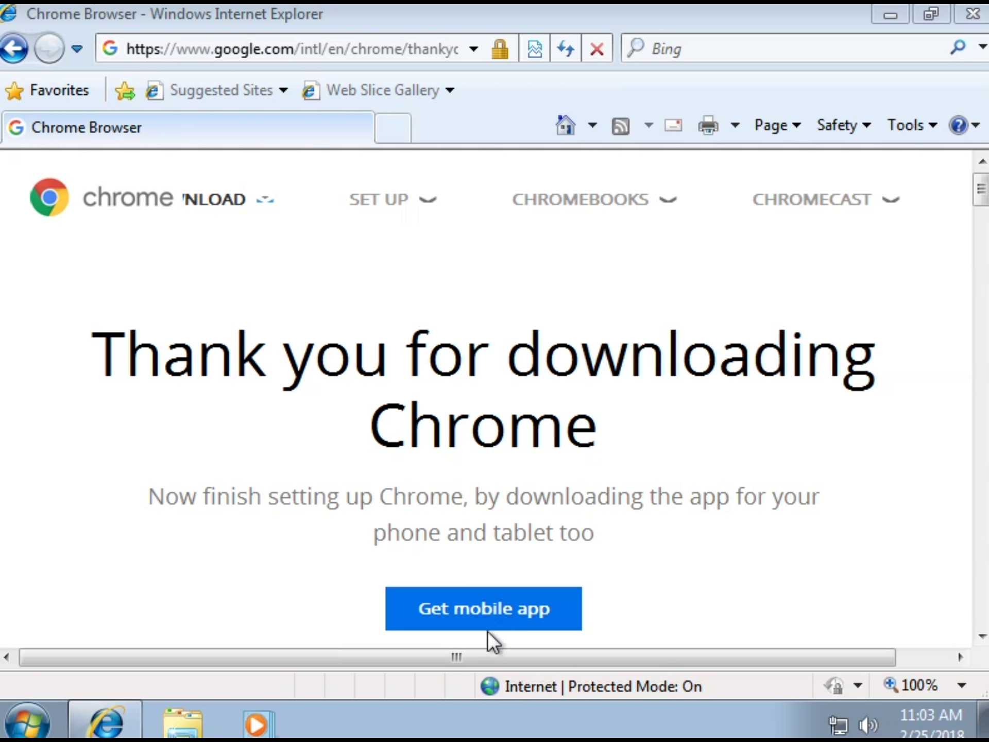
pyautogui.moveTo(461, 657); pyautogui.dragTo(223, 711)
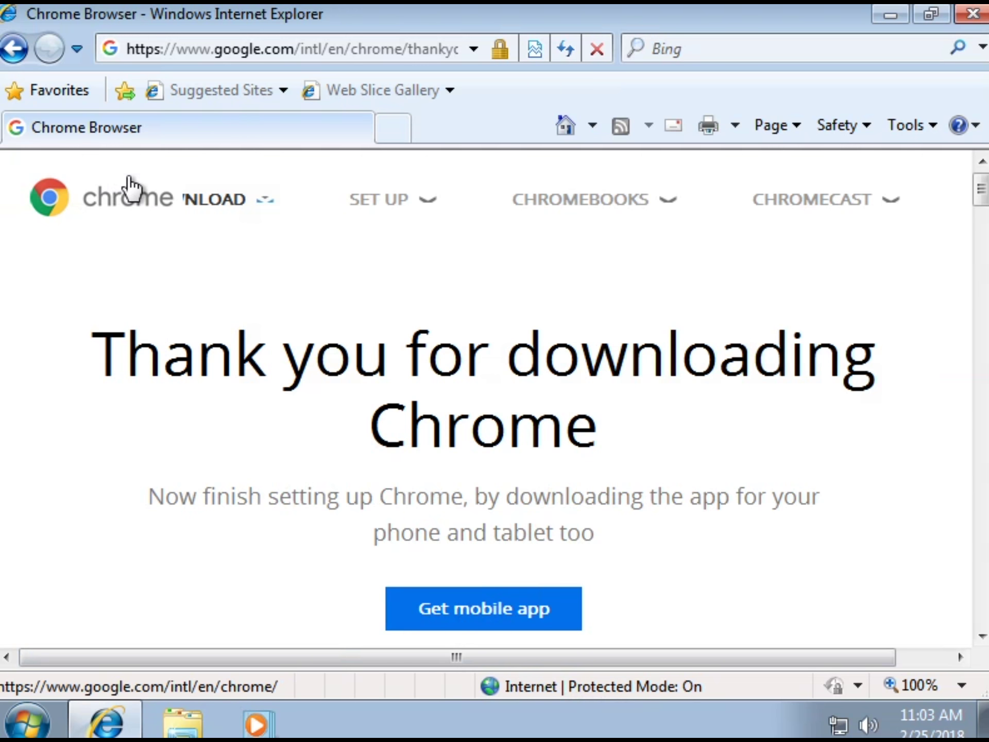
pyautogui.moveTo(131, 187)
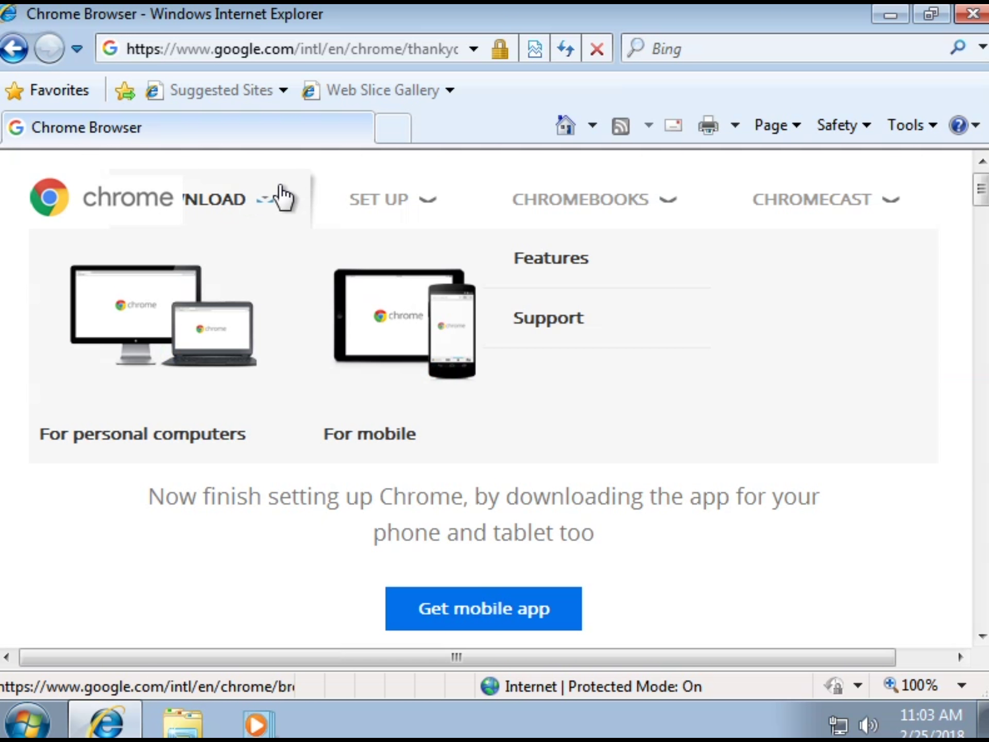
pyautogui.click(887, 16)
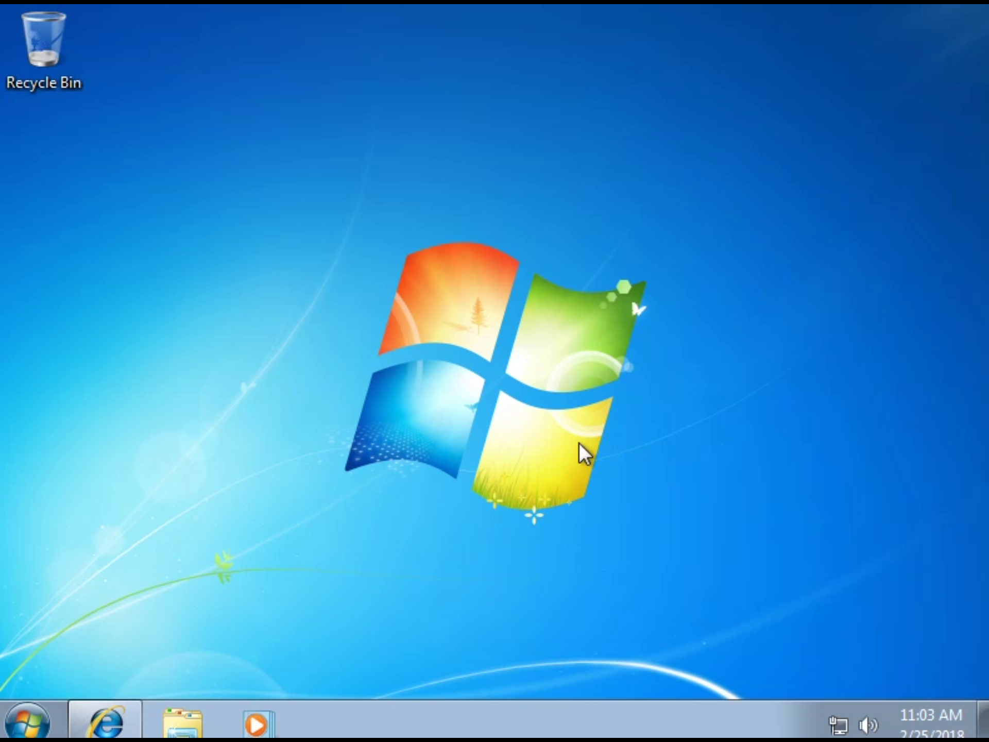
pyautogui.click(84, 712)
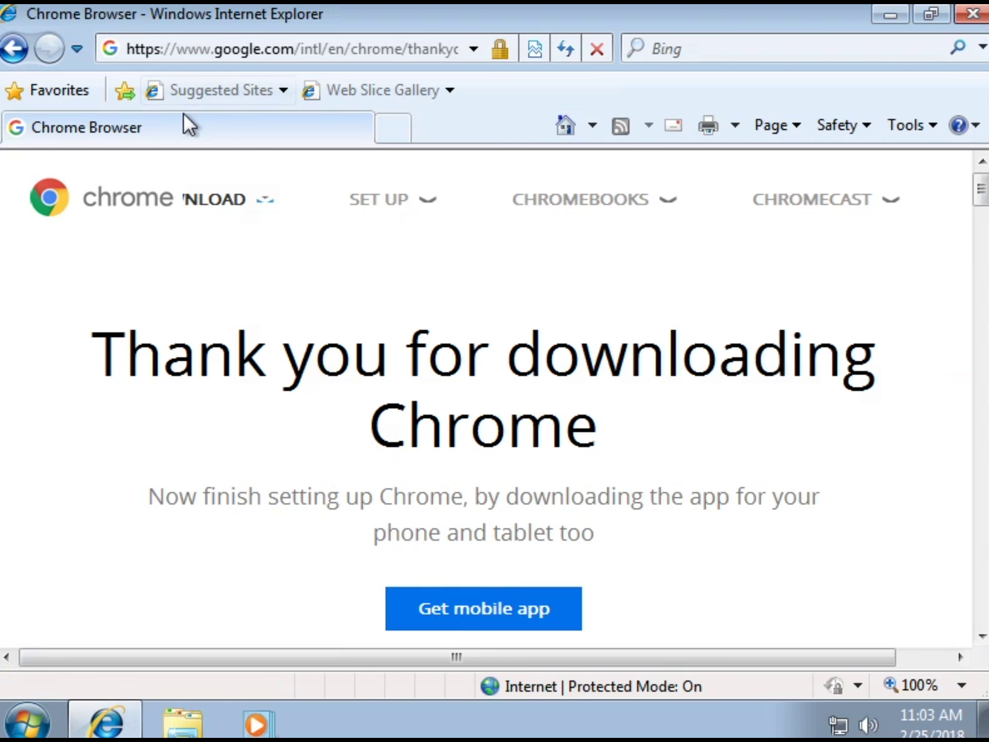
# Search Bing for 'google chrome' from the Chrome Browser tab's address bar
pyautogui.moveTo(245, 246)
pyautogui.click(218, 48)
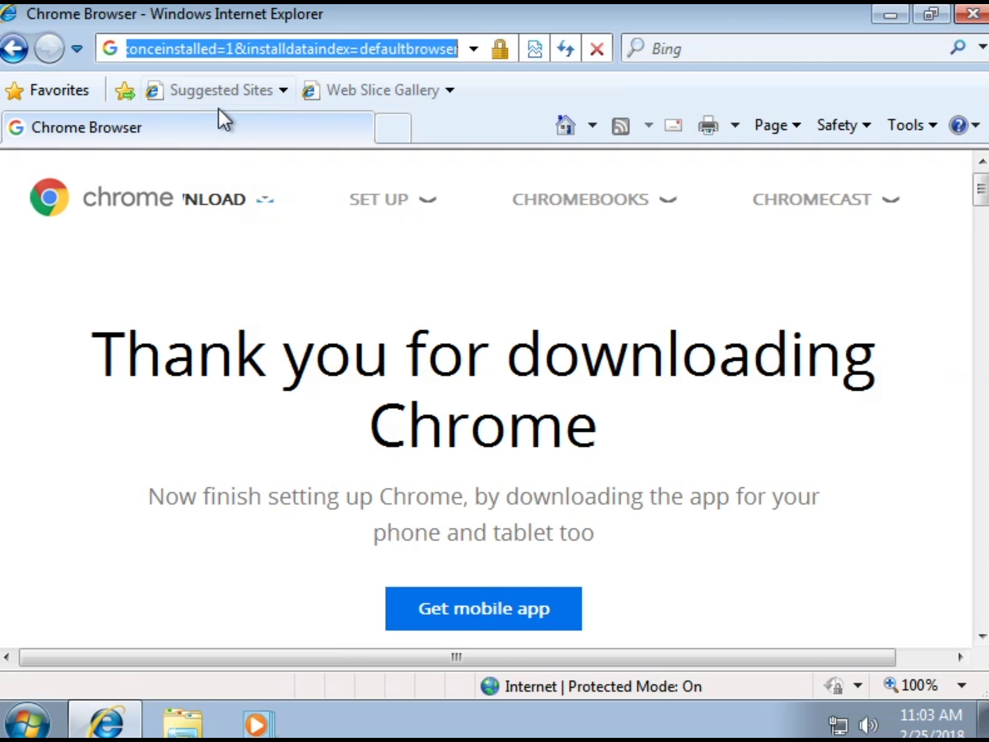
pyautogui.click(160, 133)
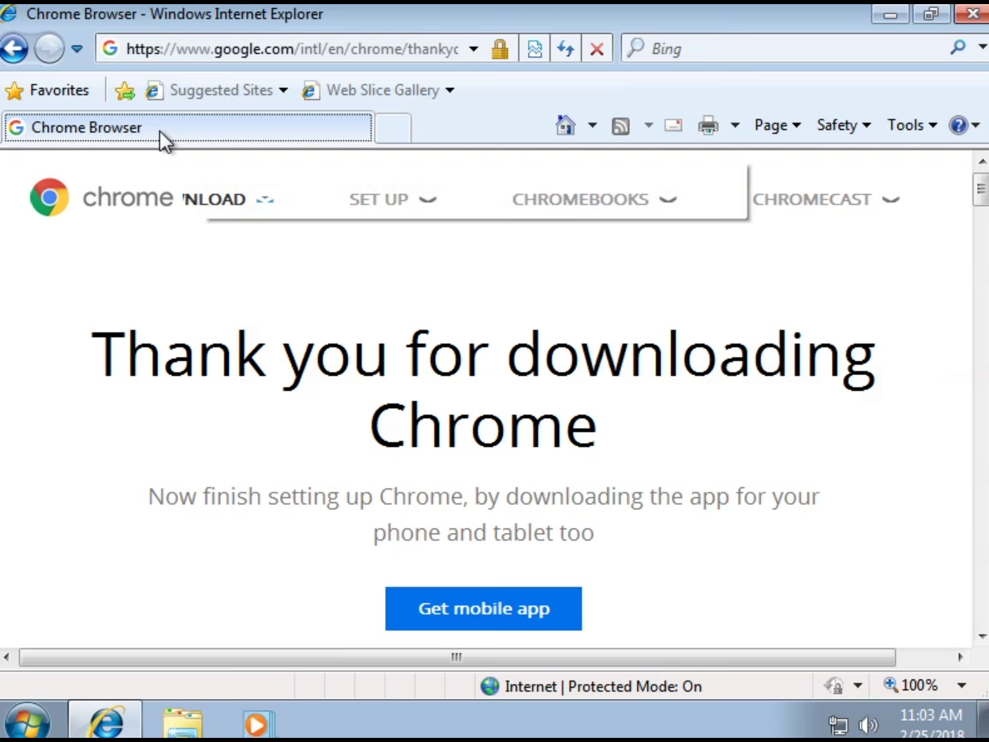
pyautogui.click(257, 56)
pyautogui.write('google')
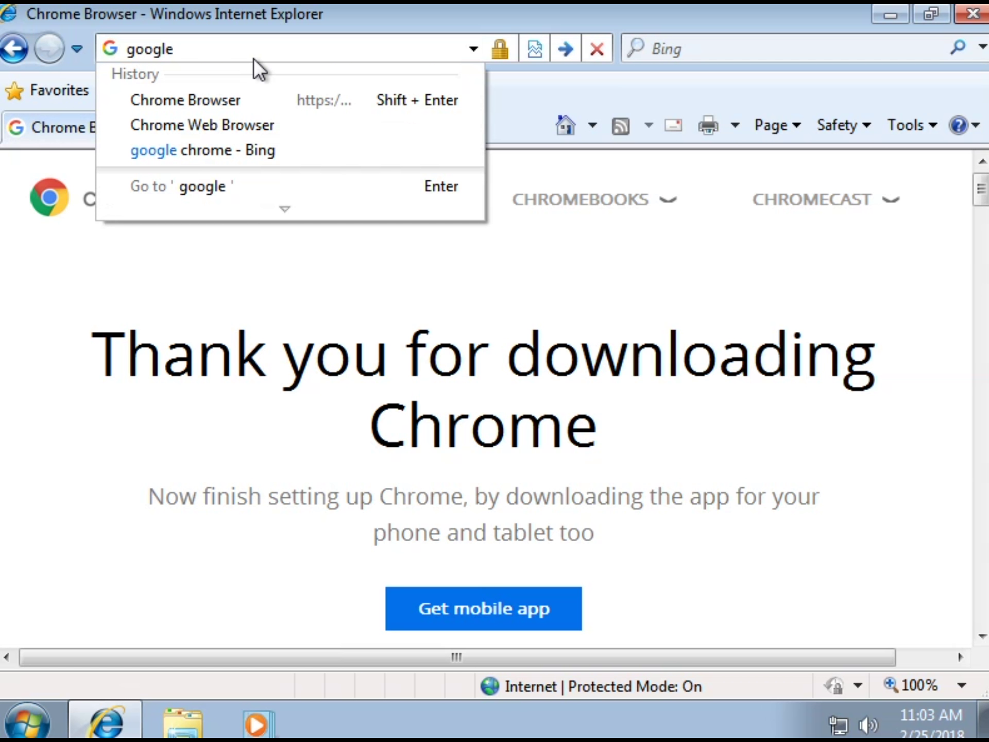
pyautogui.write(' cg')
pyautogui.press('BackSpace')
pyautogui.write('hromw')
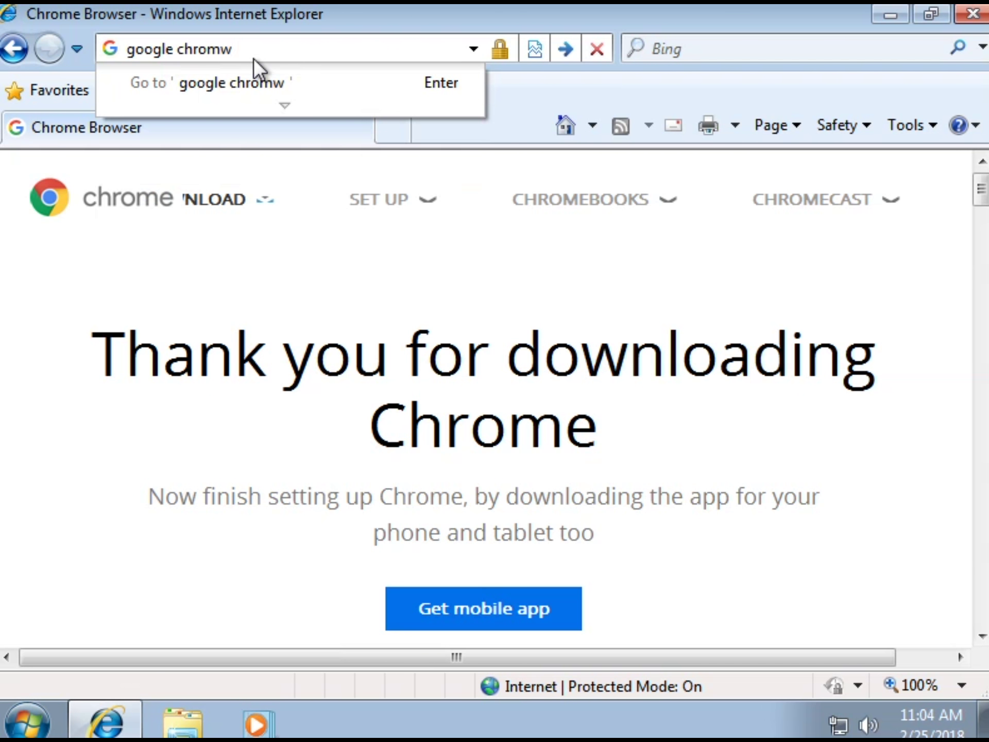
pyautogui.press('BackSpace')
pyautogui.write('e')
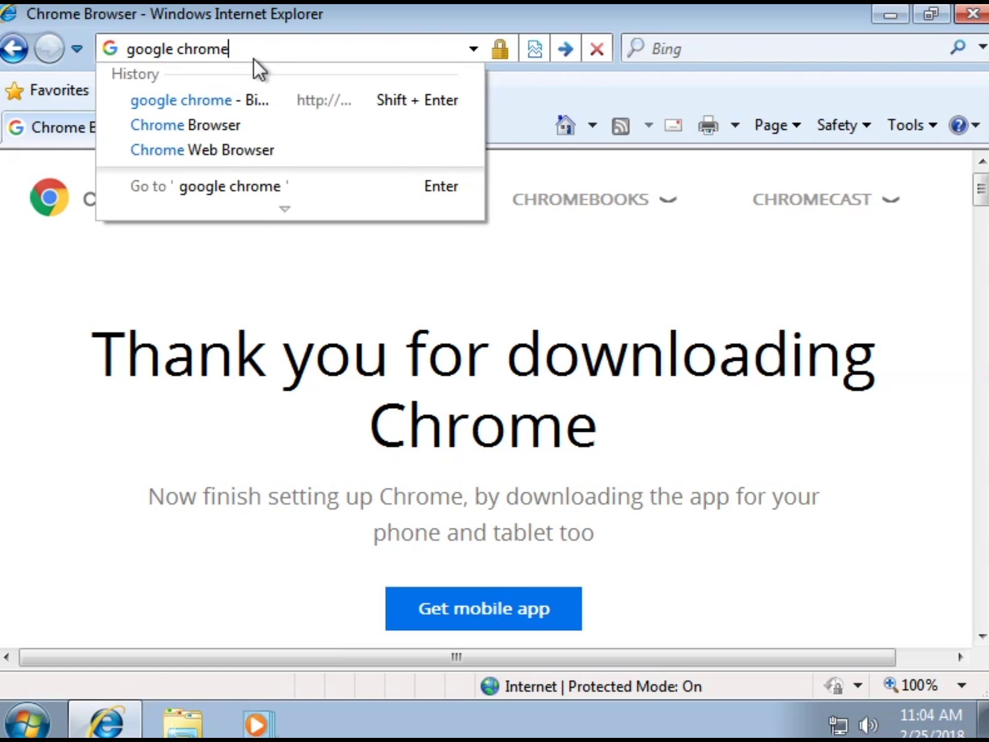
pyautogui.press('Return')
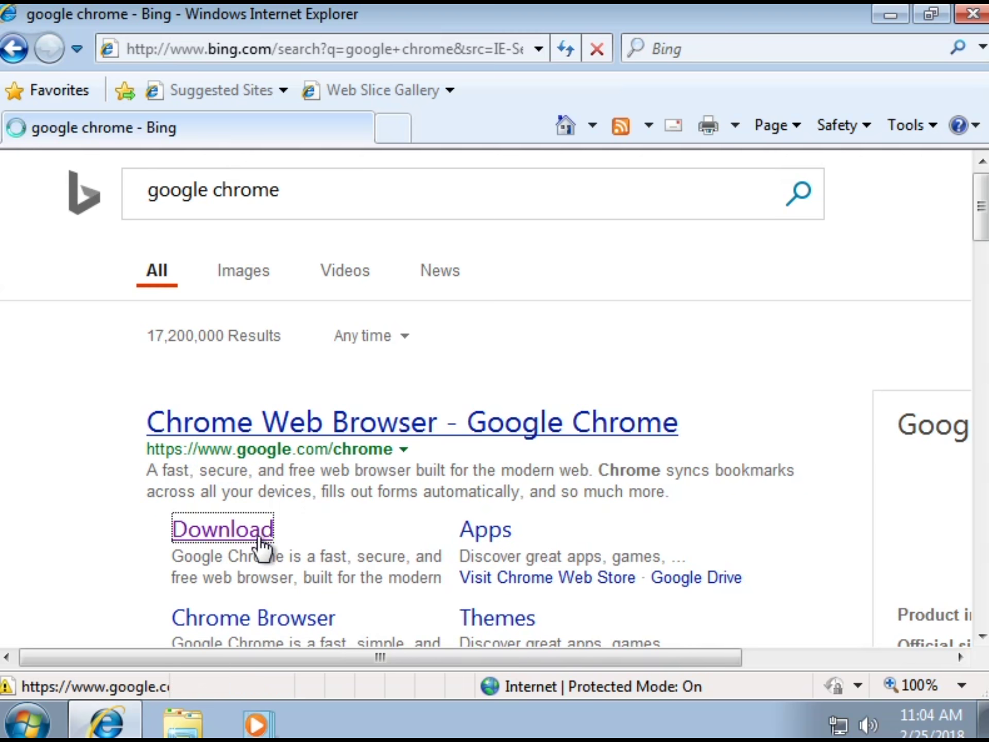
# Download and install Chrome from Google's page with usage statistics and crash reports disabled
pyautogui.click(258, 538)
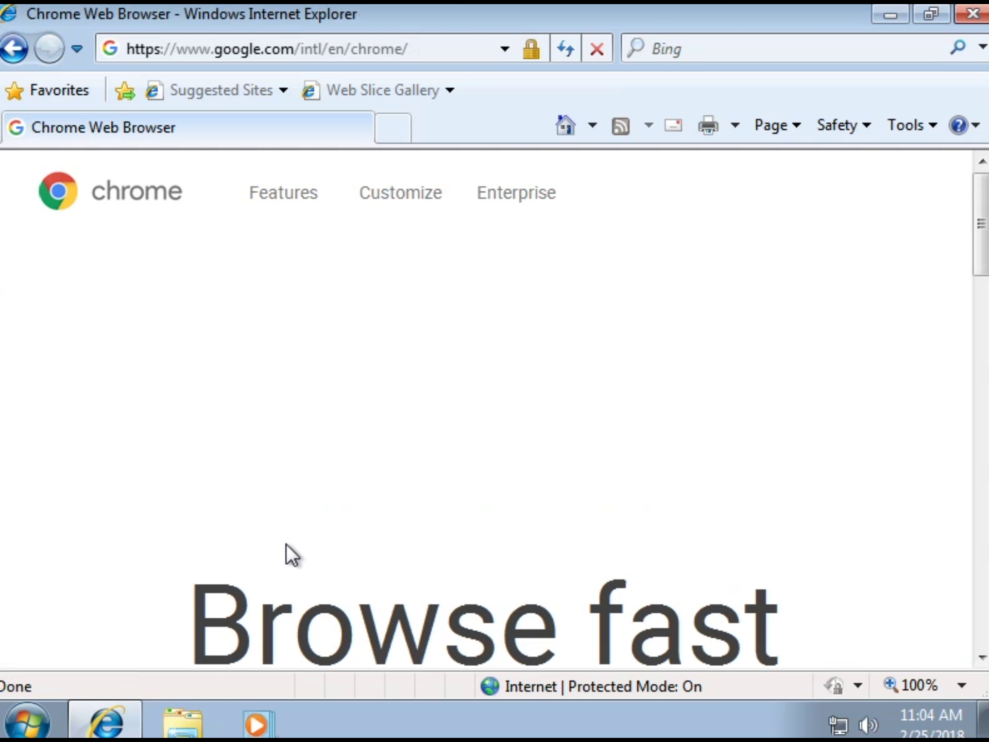
pyautogui.scroll(-5, 349, 530)
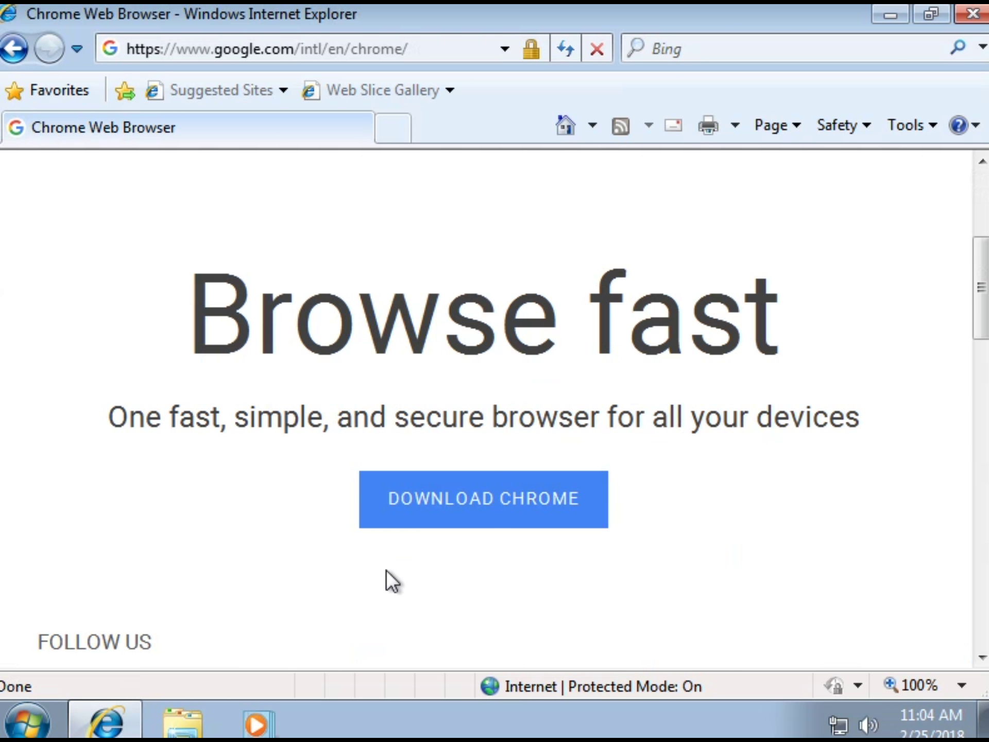
pyautogui.click(433, 510)
pyautogui.scroll(-3, 320, 567)
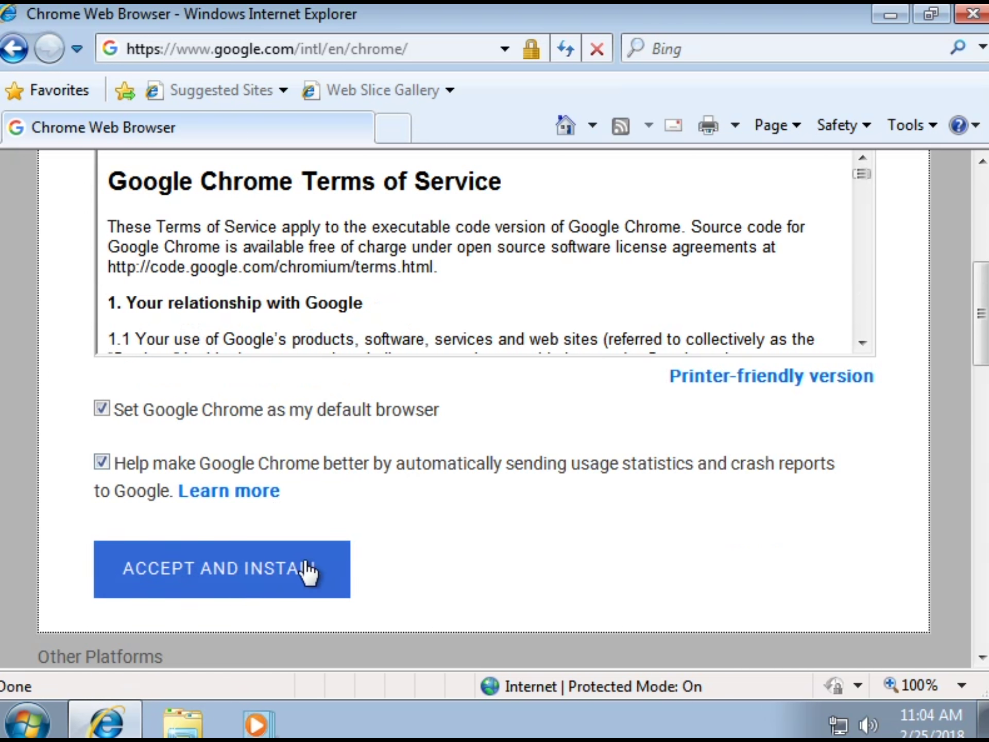
pyautogui.click(215, 464)
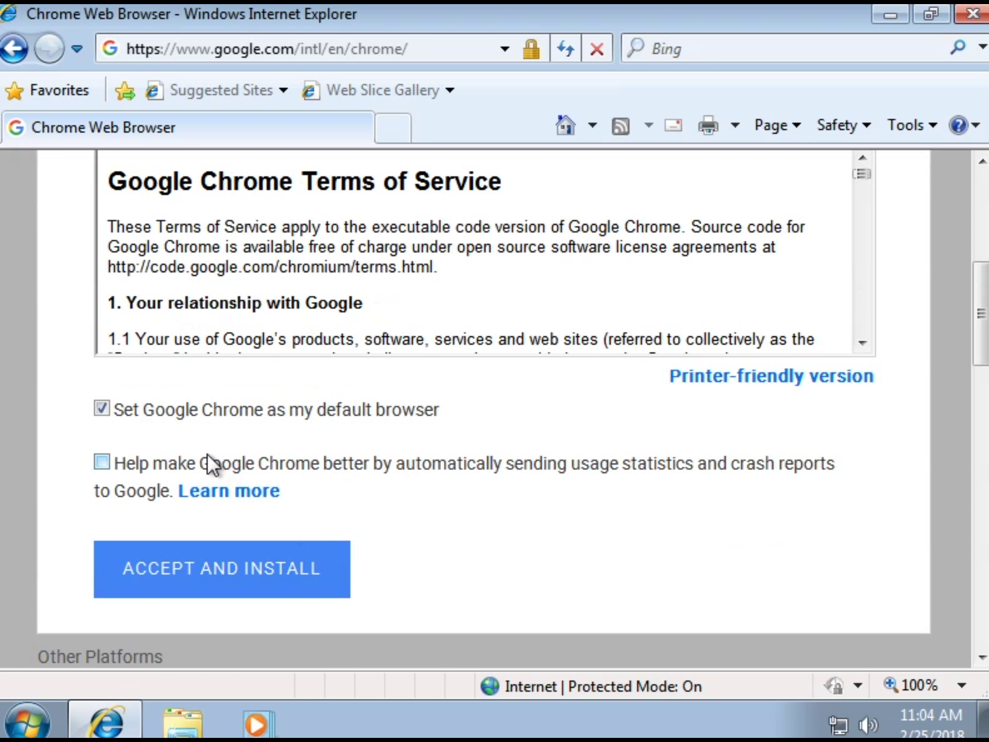
pyautogui.click(208, 573)
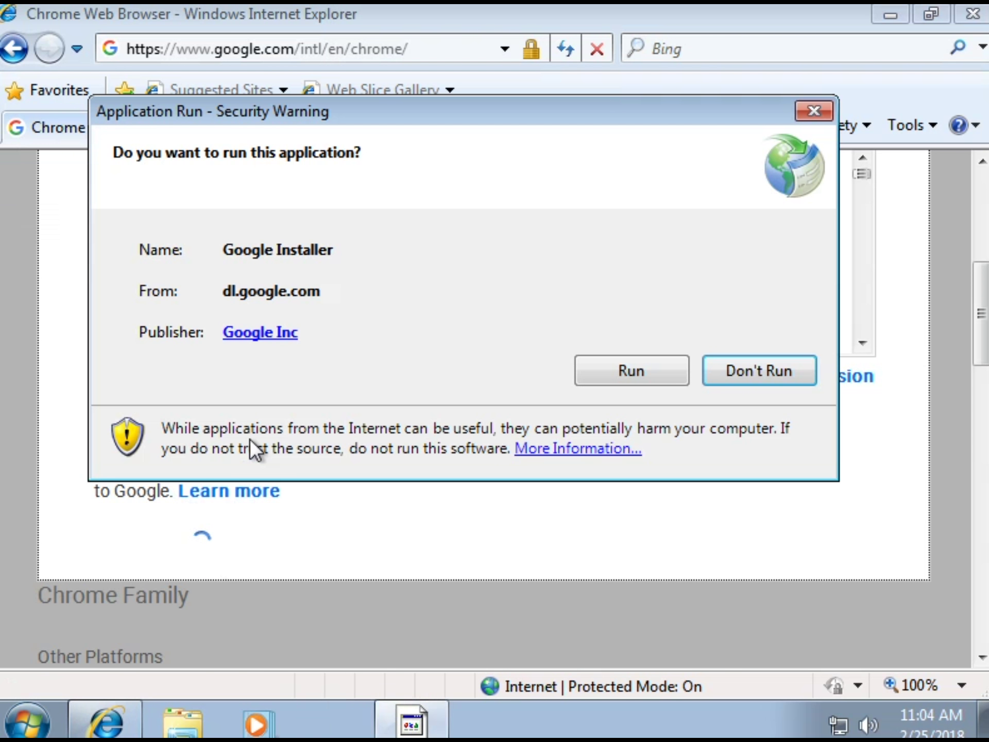
pyautogui.click(592, 360)
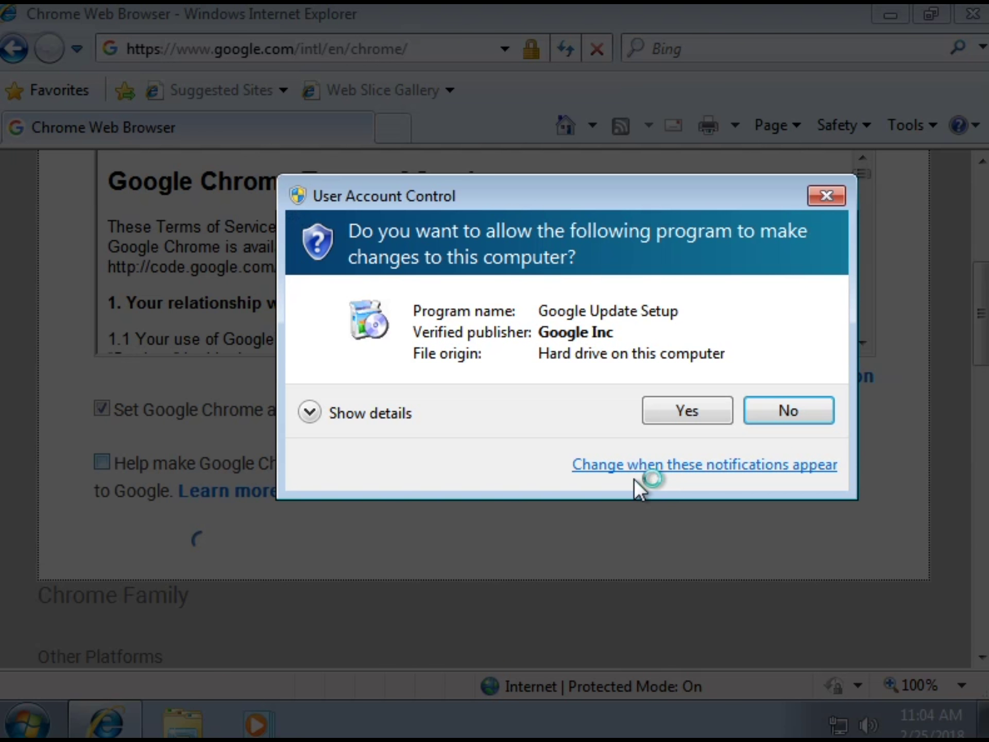
pyautogui.click(673, 412)
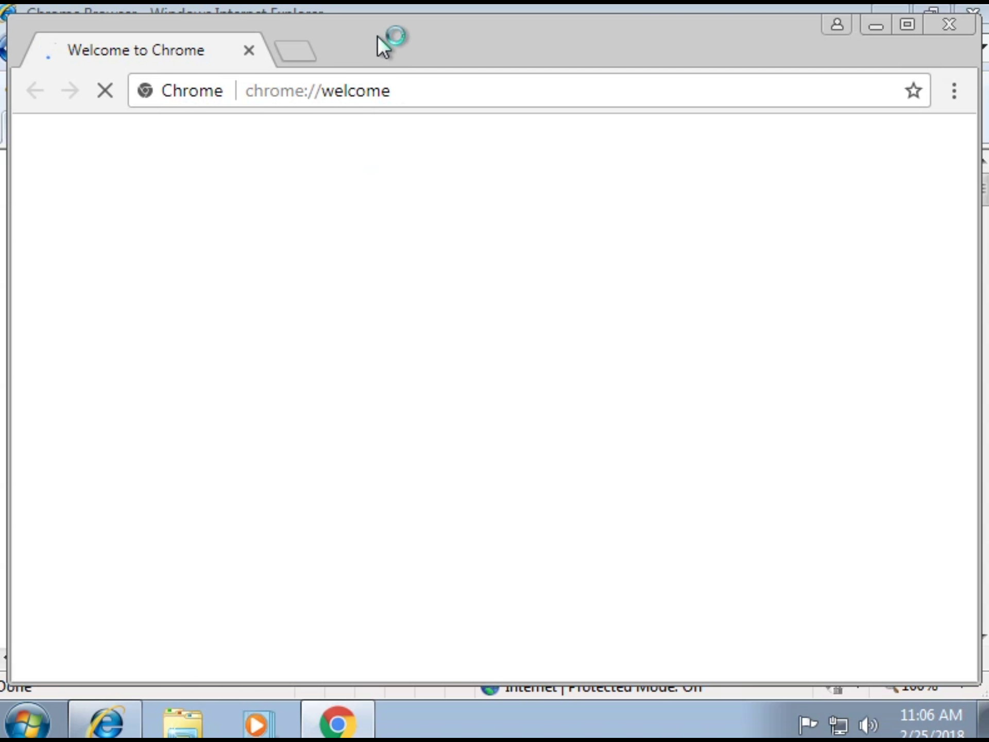
# Close both the new Chrome window and Internet Explorer, then relaunch Chrome from the taskbar
pyautogui.moveTo(380, 42)
pyautogui.mouseDown()
pyautogui.moveTo(397, 18)
pyautogui.moveTo(373, 54)
pyautogui.mouseUp()
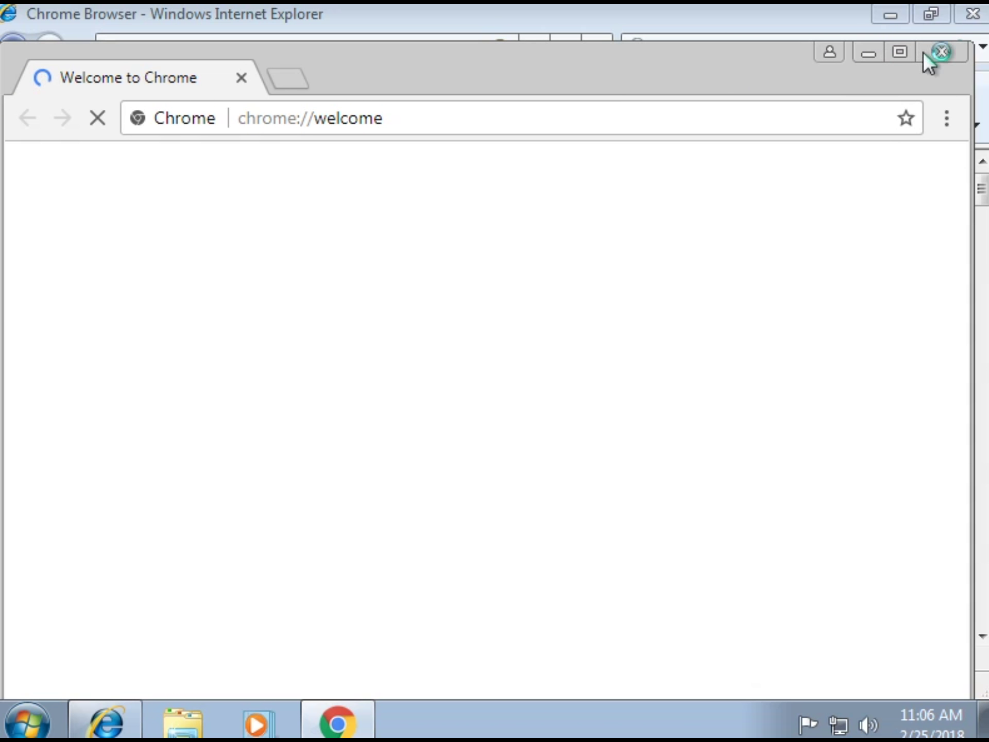
pyautogui.click(944, 54)
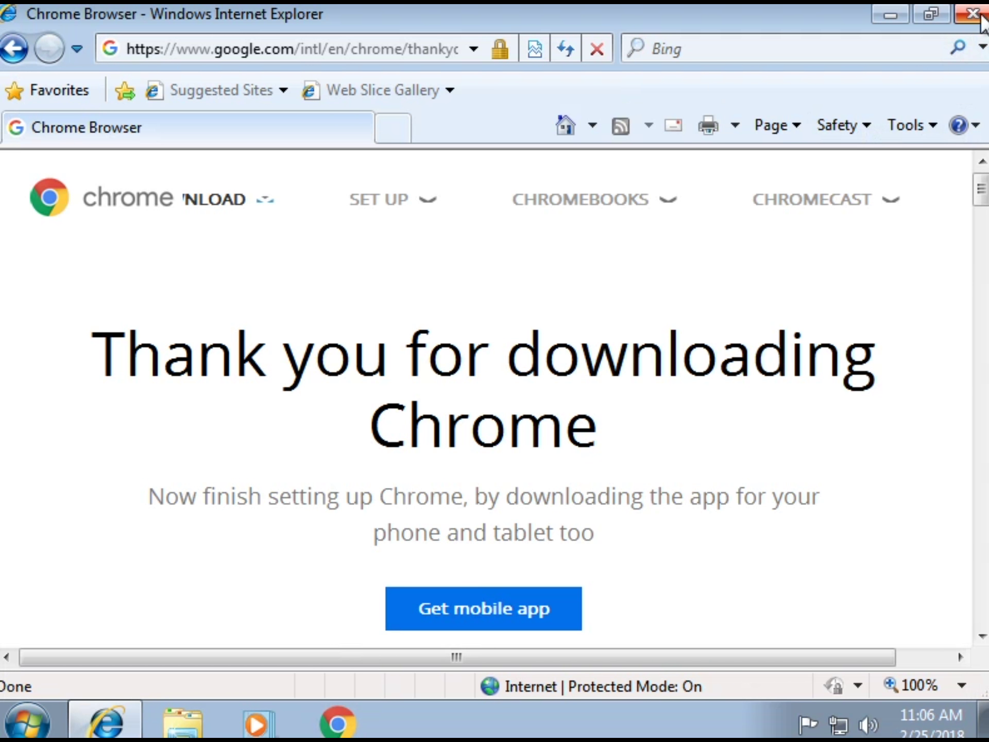
pyautogui.click(974, 15)
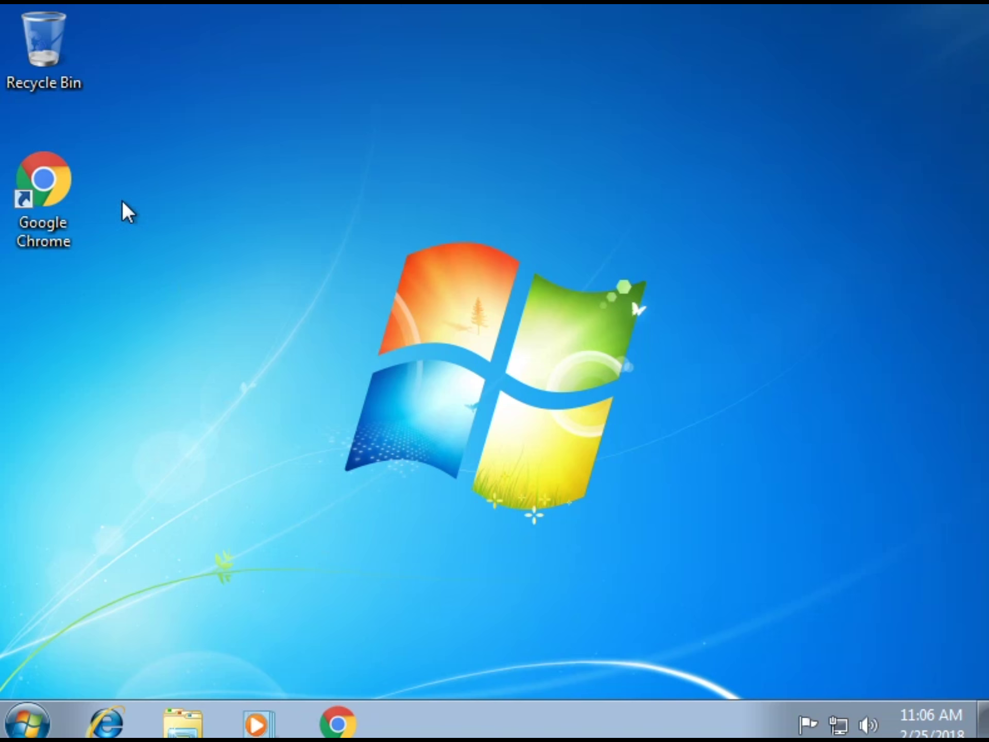
pyautogui.click(336, 726)
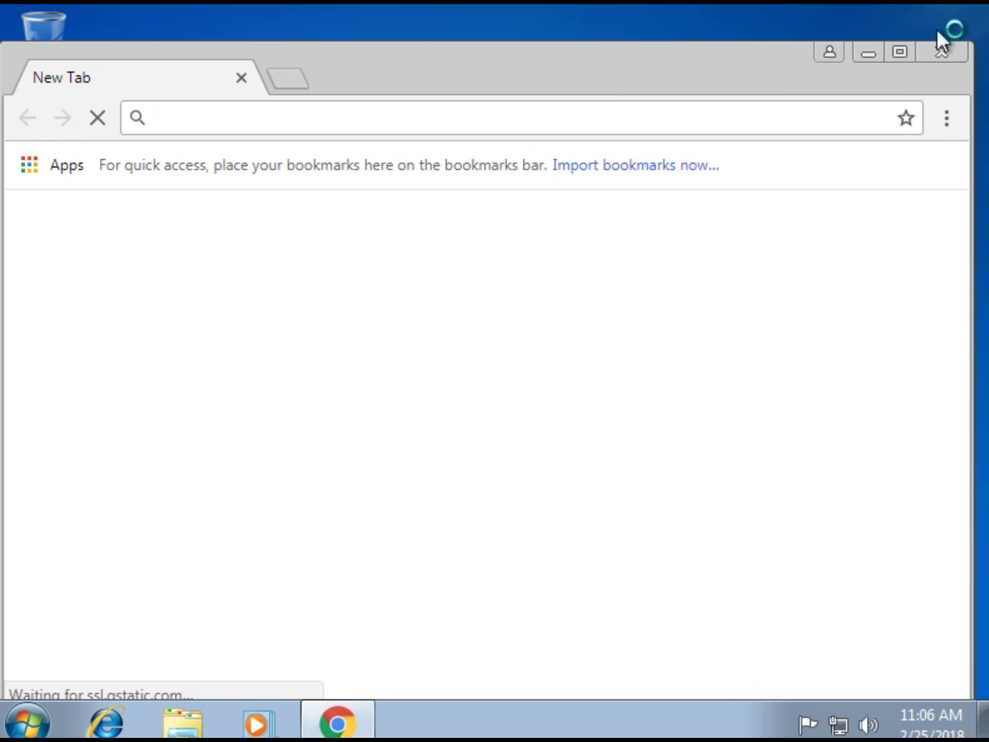
# Maximize Chrome and load the creator's Wix site at its wixsite.com/mysite address
pyautogui.click(901, 53)
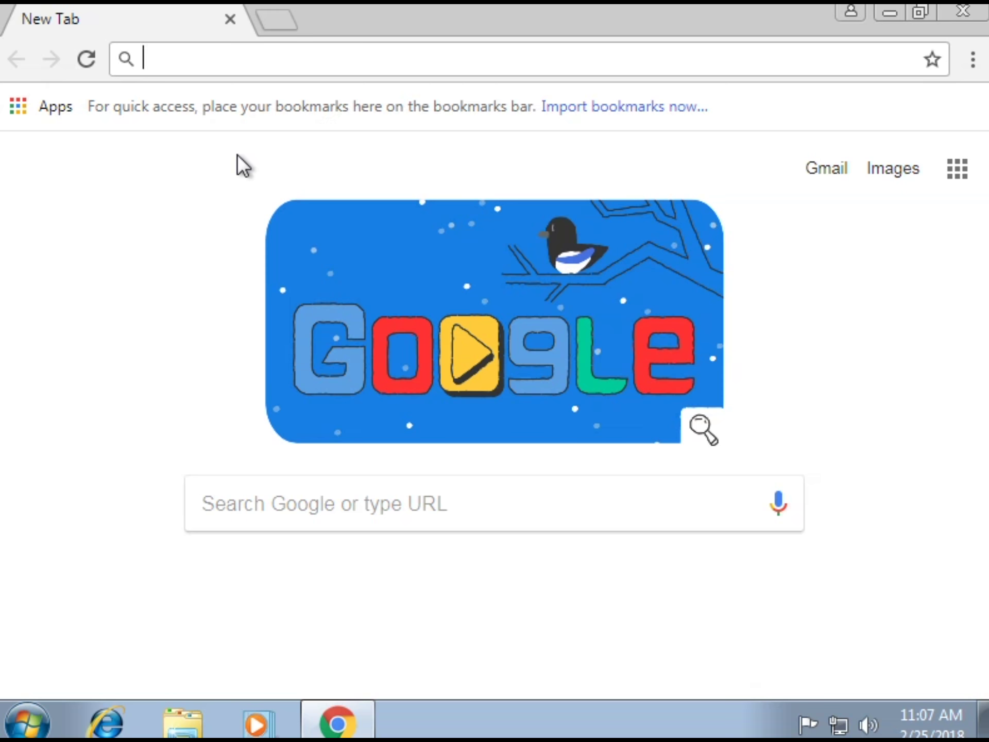
pyautogui.write('timelaspe')
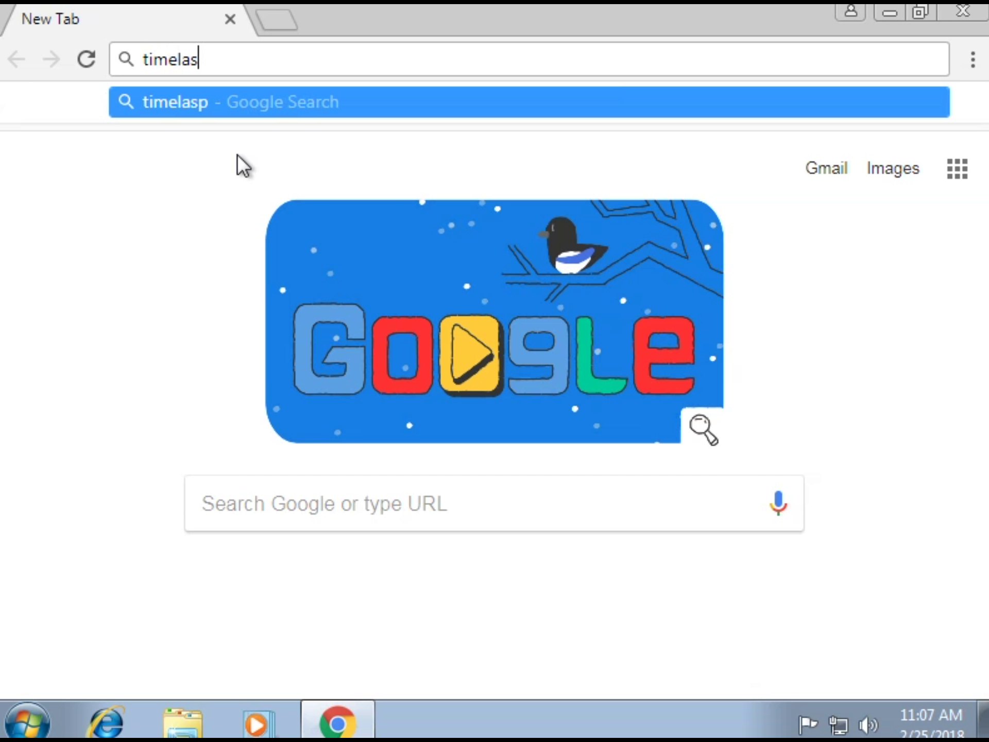
pyautogui.press('BackSpace')
pyautogui.press('BackSpace')
pyautogui.press('BackSpace')
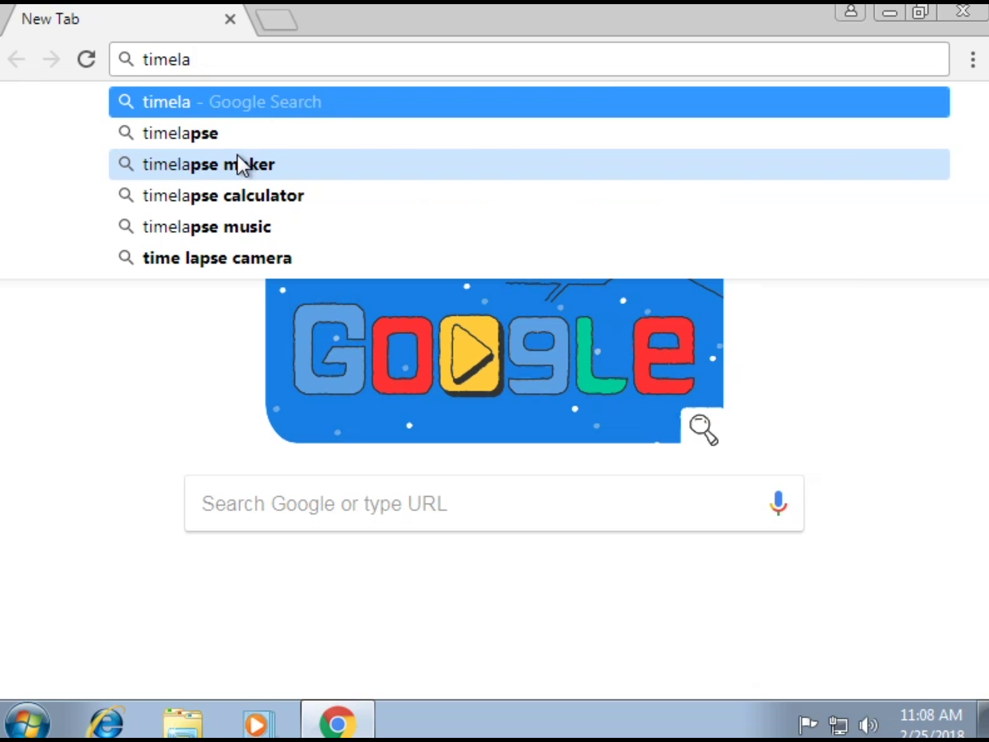
pyautogui.write('pse')
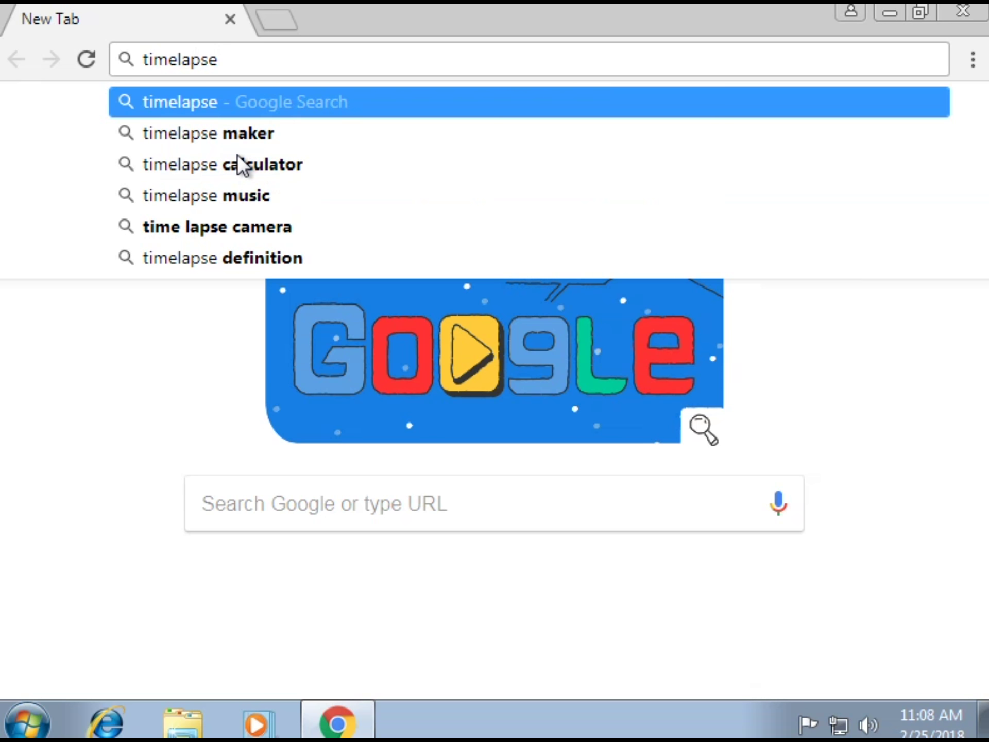
pyautogui.write('boy63')
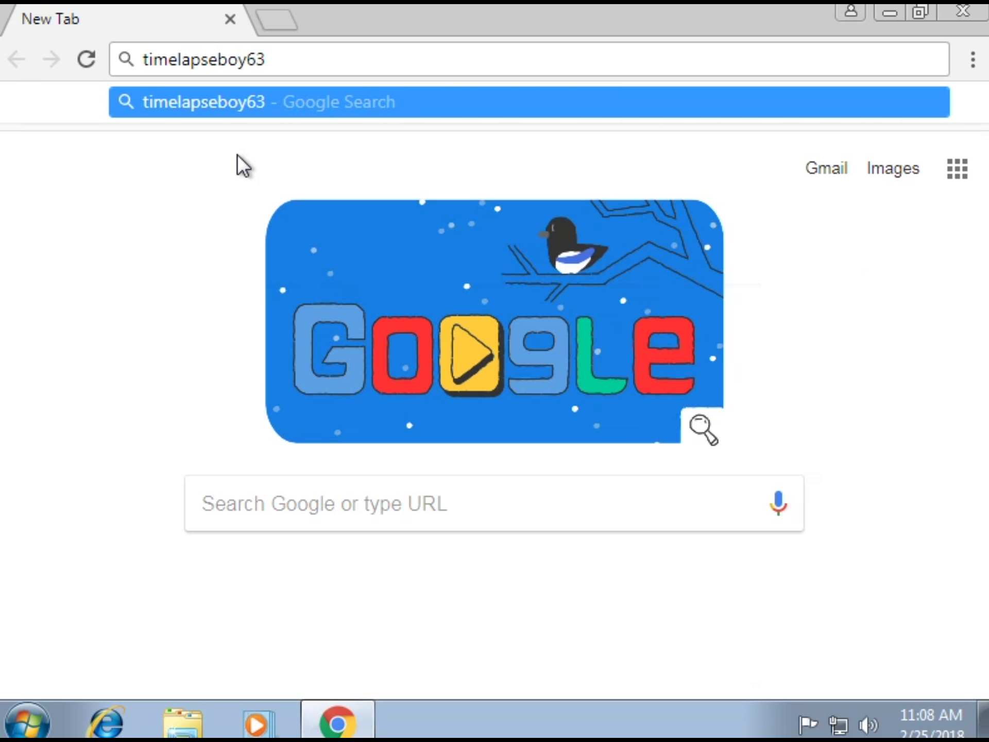
pyautogui.write('.wixsite')
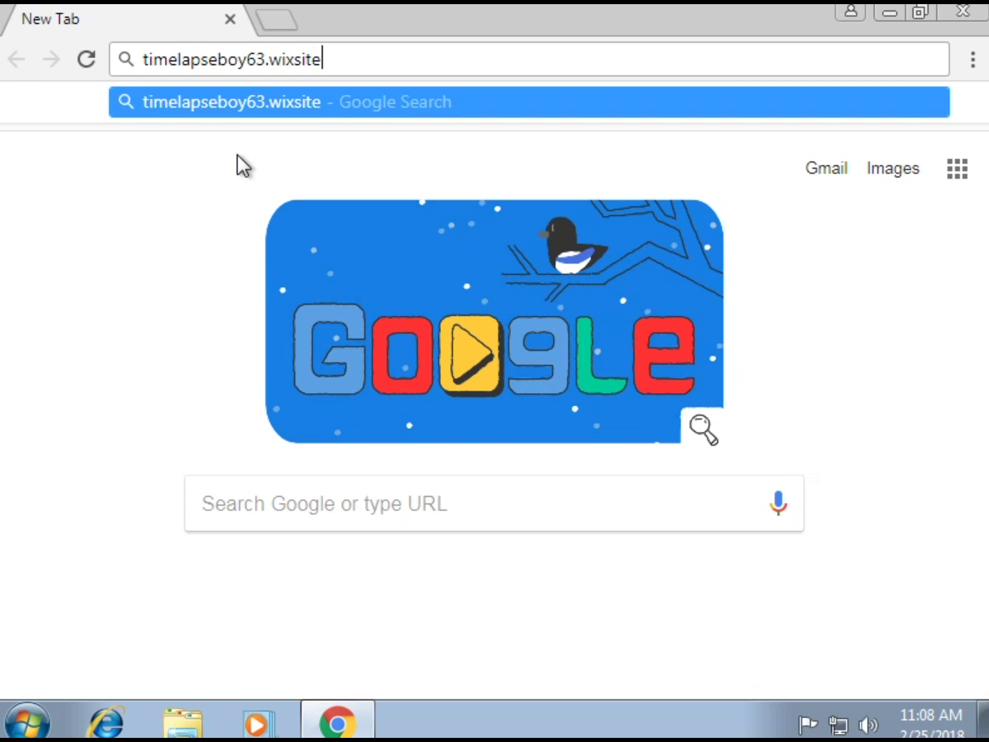
pyautogui.write('.com/')
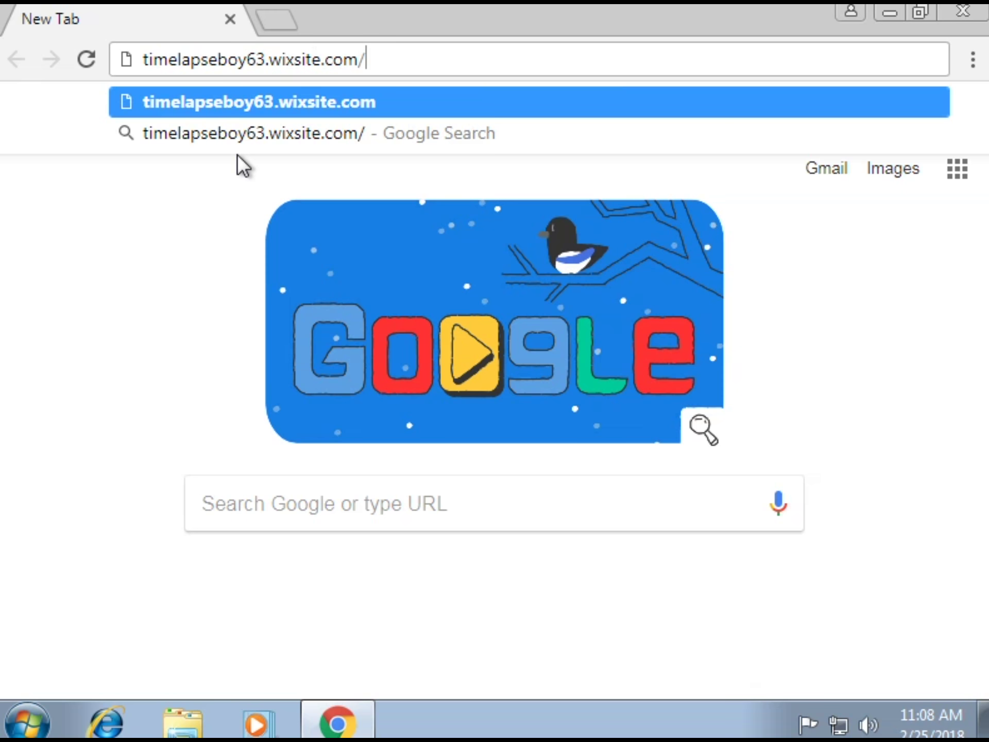
pyautogui.write('my')
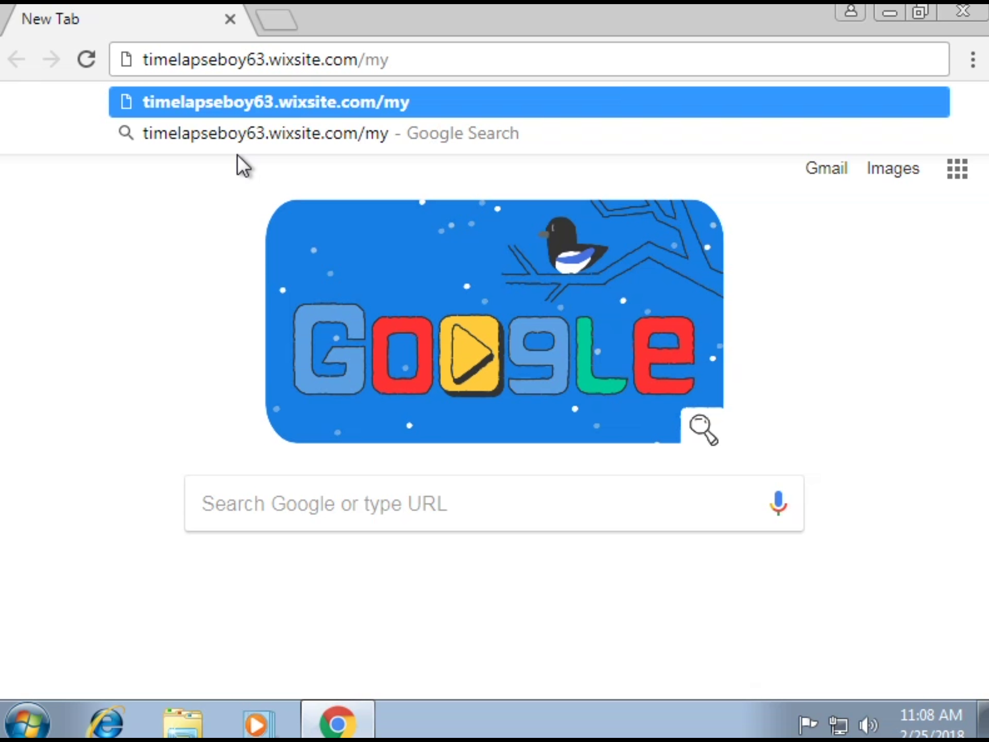
pyautogui.write('site')
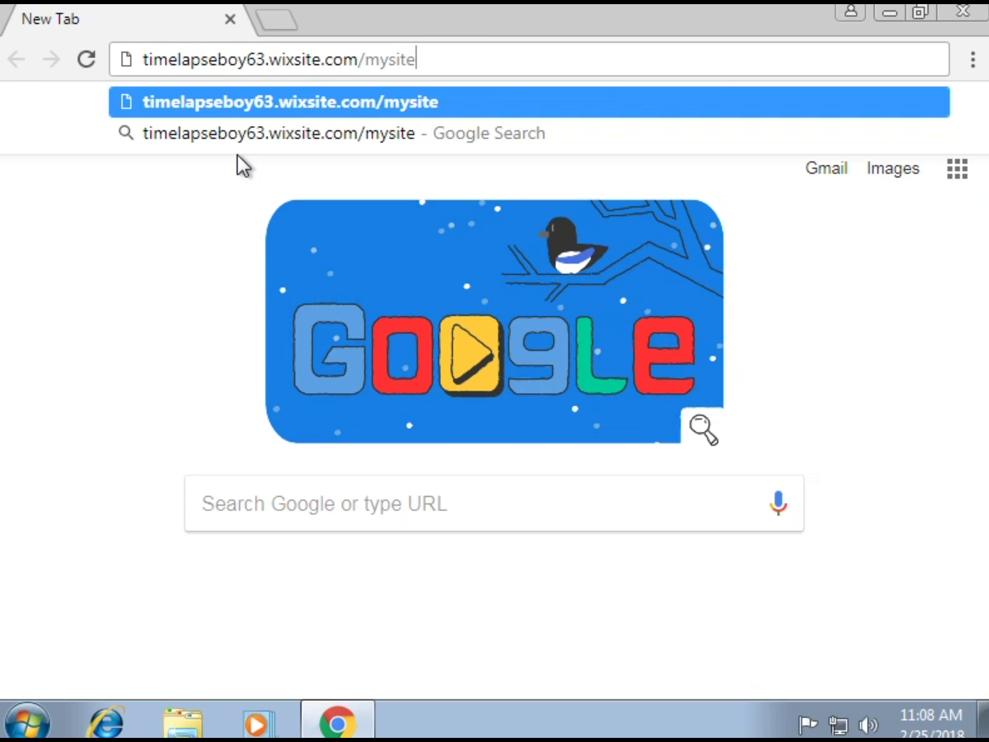
pyautogui.press('Return')
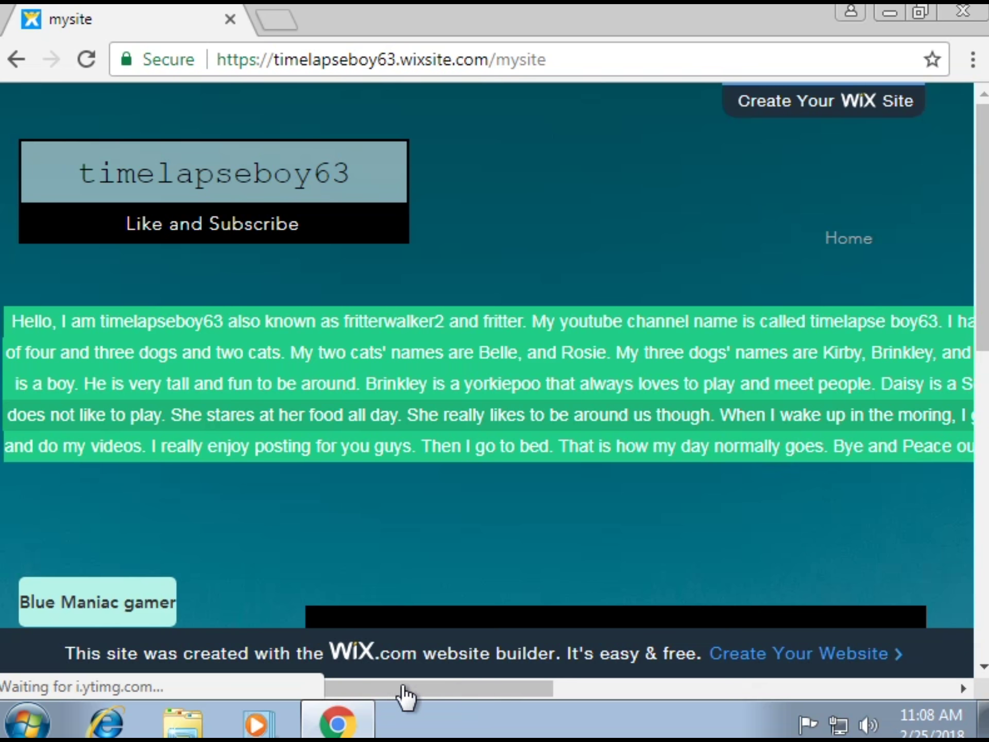
# Scroll down the Wix page until the YouTube video and channel link buttons appear
pyautogui.moveTo(308, 692); pyautogui.dragTo(282, 698)
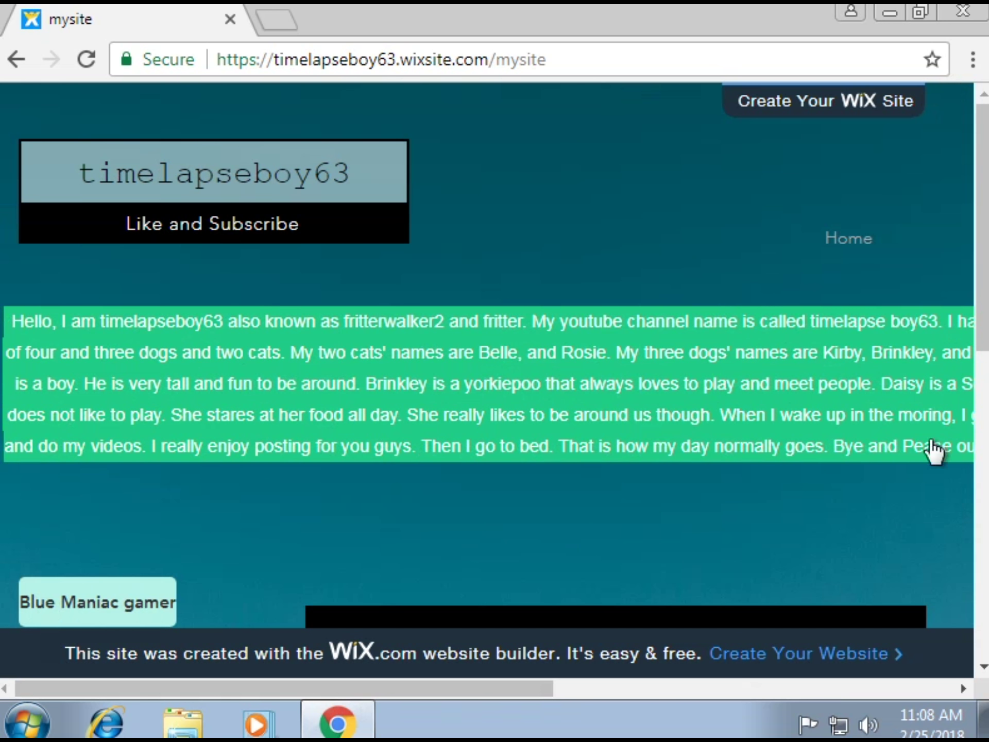
pyautogui.moveTo(985, 326); pyautogui.dragTo(898, 296)
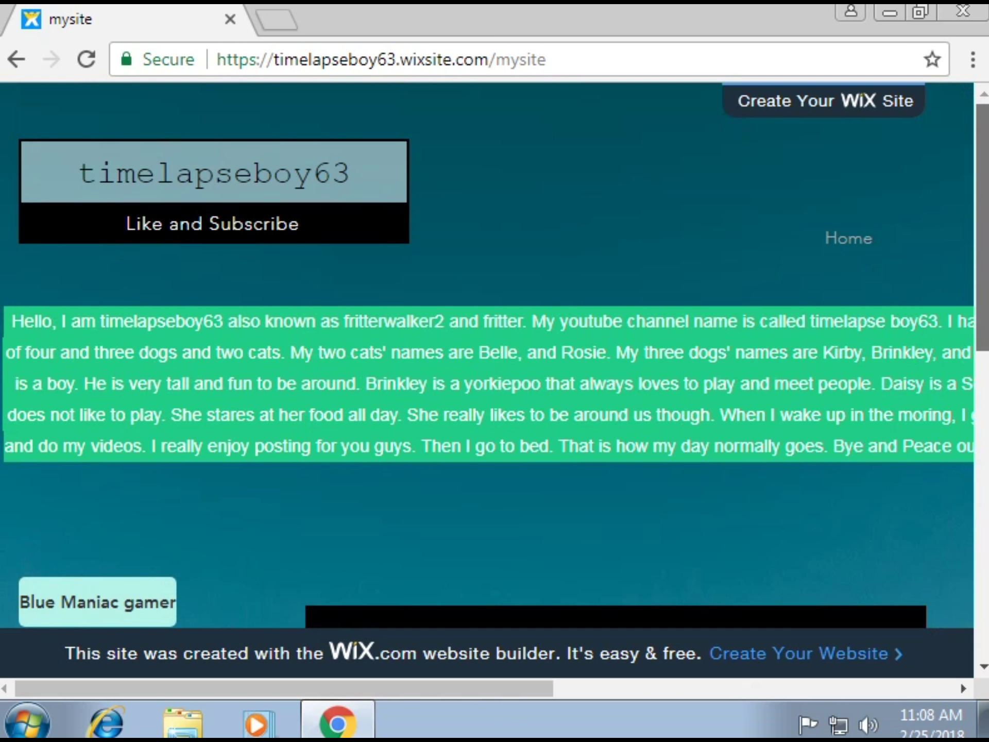
pyautogui.scroll(-10, 917, 433)
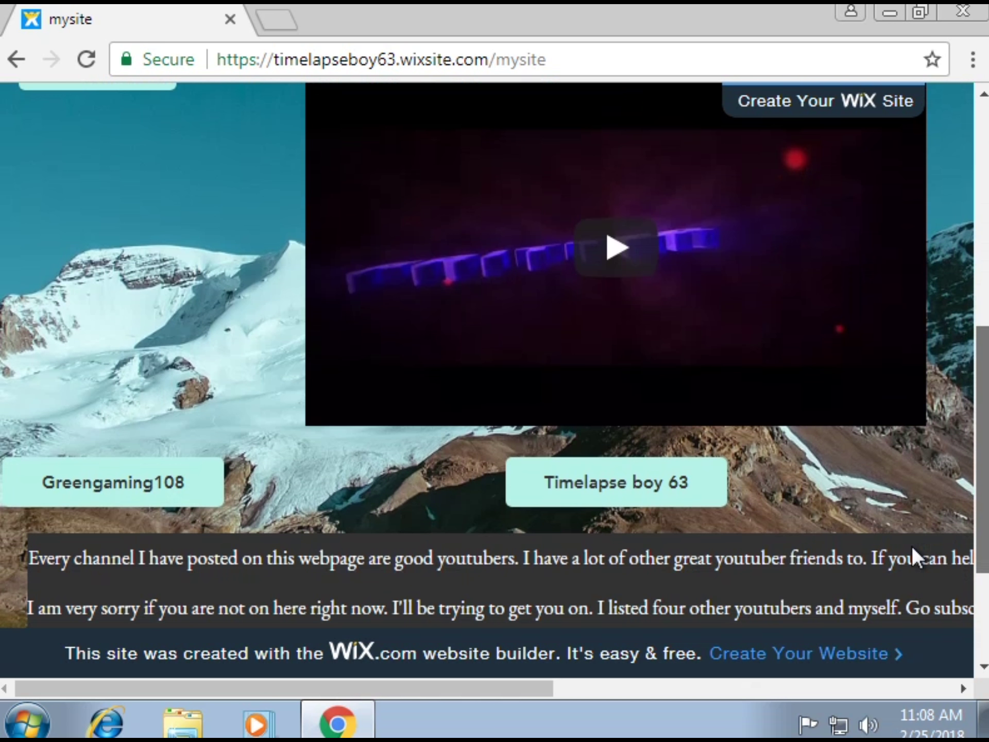
pyautogui.scroll(3, 911, 545)
pyautogui.scroll(-2, 884, 479)
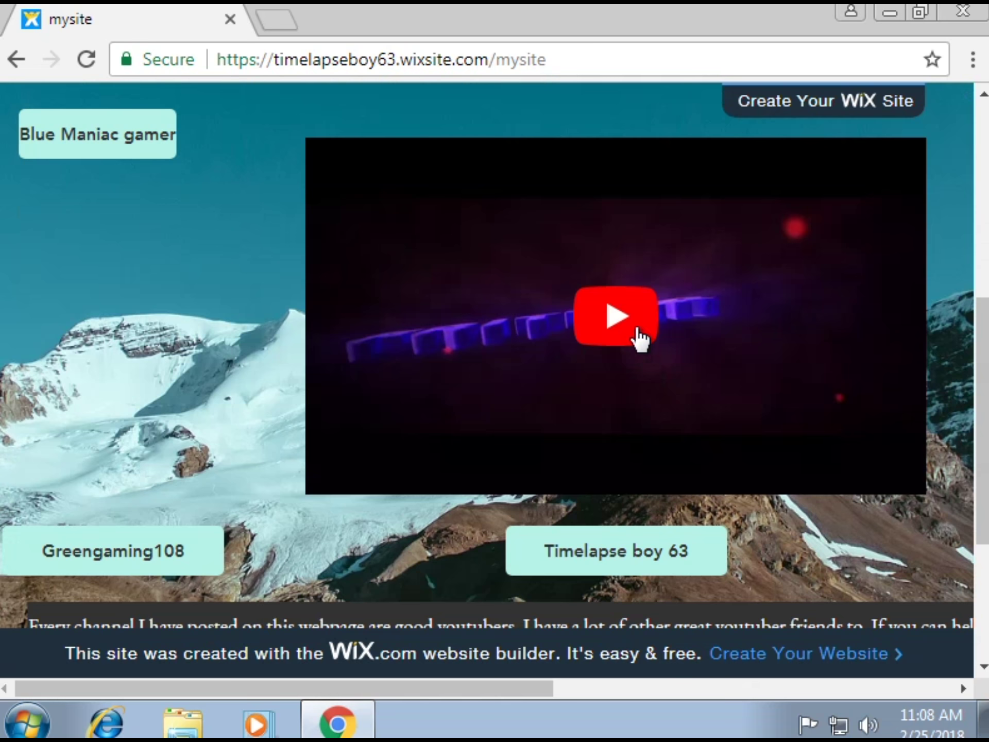
# Zoom the Wix page out to 33% for the full layout, then zoom back in on the video
pyautogui.hotkey('ctrl', '-')
pyautogui.hotkey('ctrl', '-')
pyautogui.hotkey('ctrl', '-')
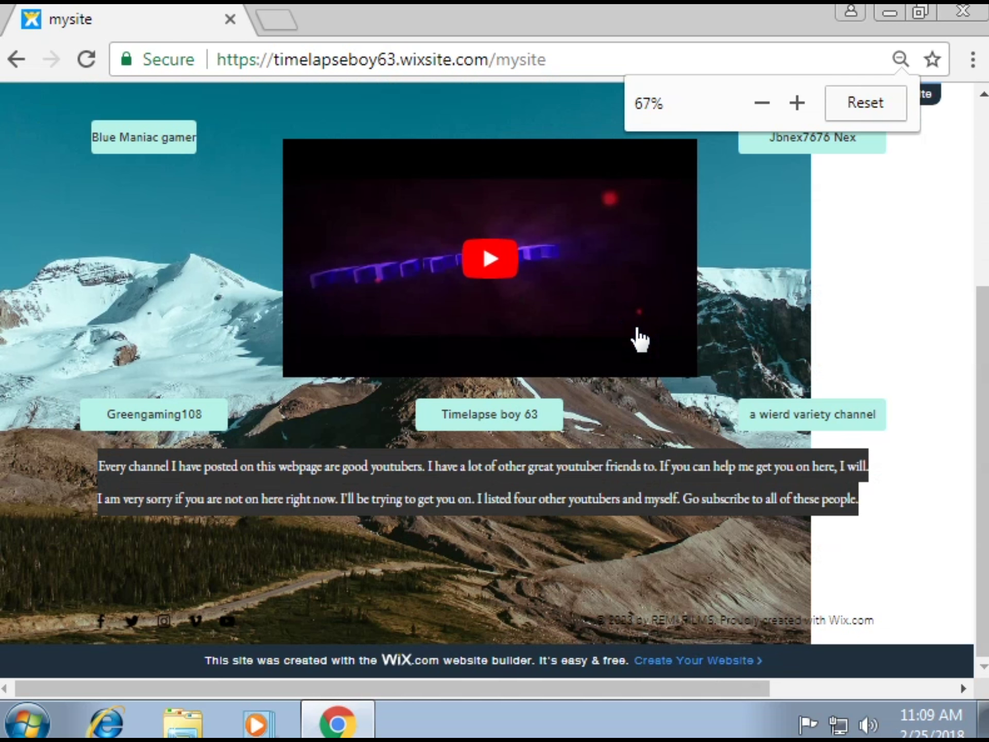
pyautogui.hotkey('ctrl', '-')
pyautogui.hotkey('ctrl', '-')
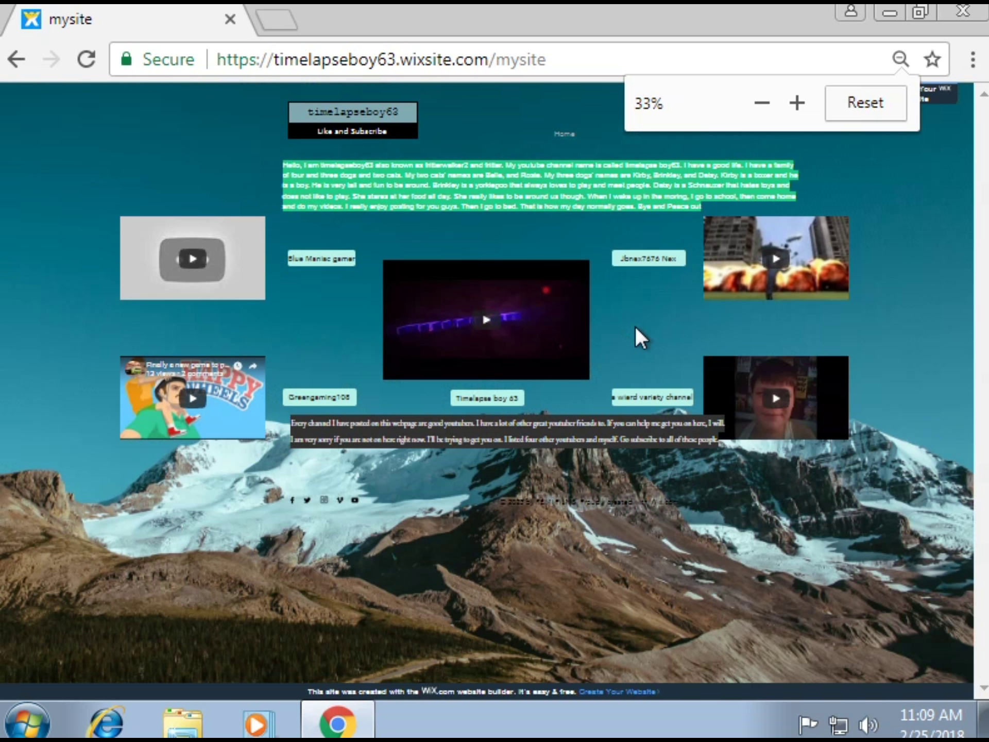
pyautogui.hotkey('ctrl', '+')
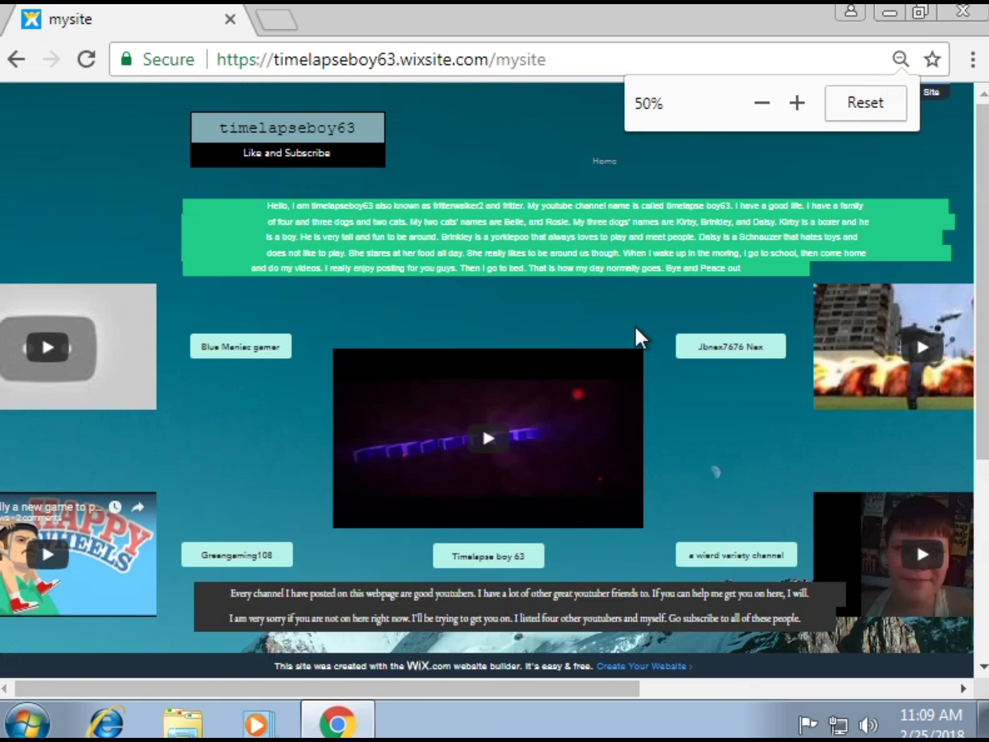
pyautogui.hotkey('ctrl', '-')
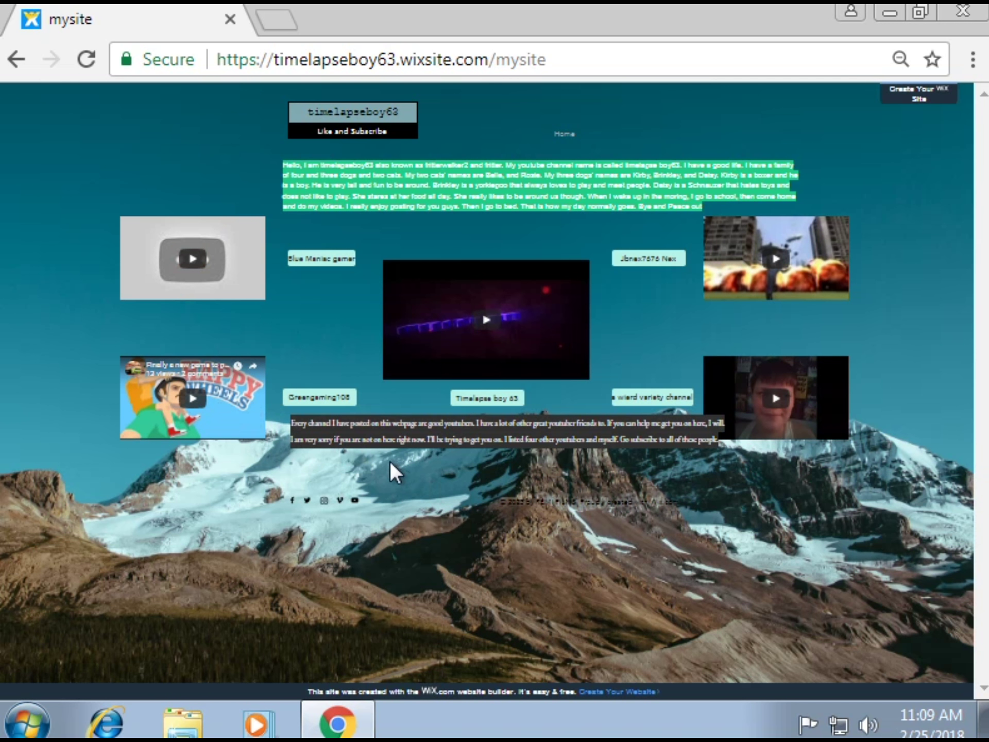
pyautogui.hotkey('ctrl', '+')
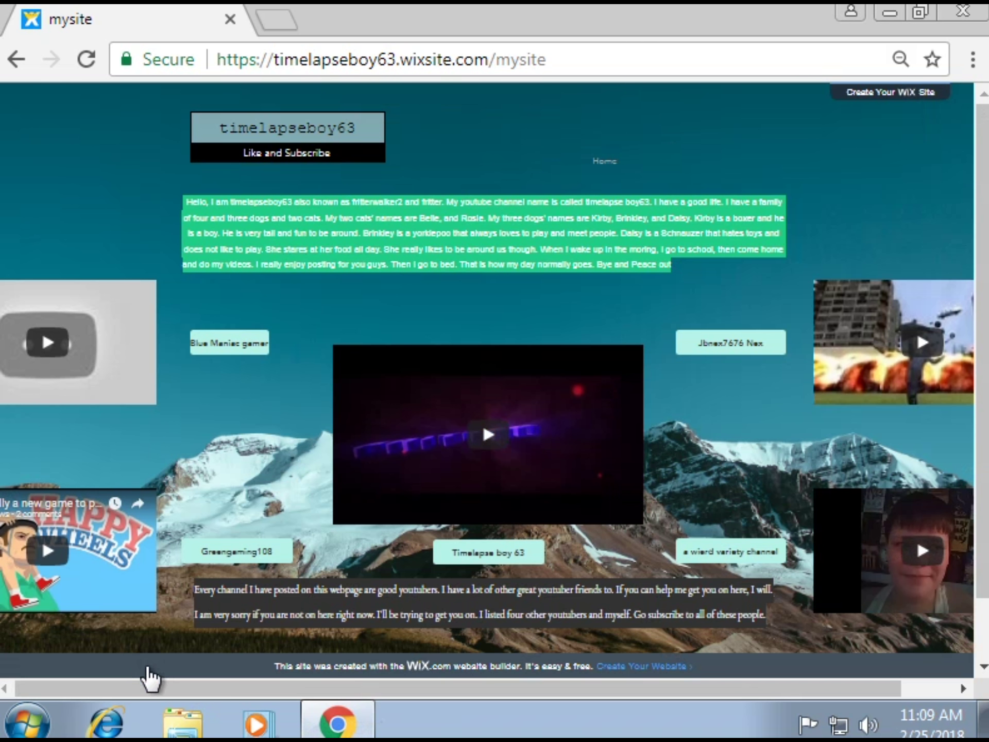
pyautogui.hotkey('ctrl', '+')
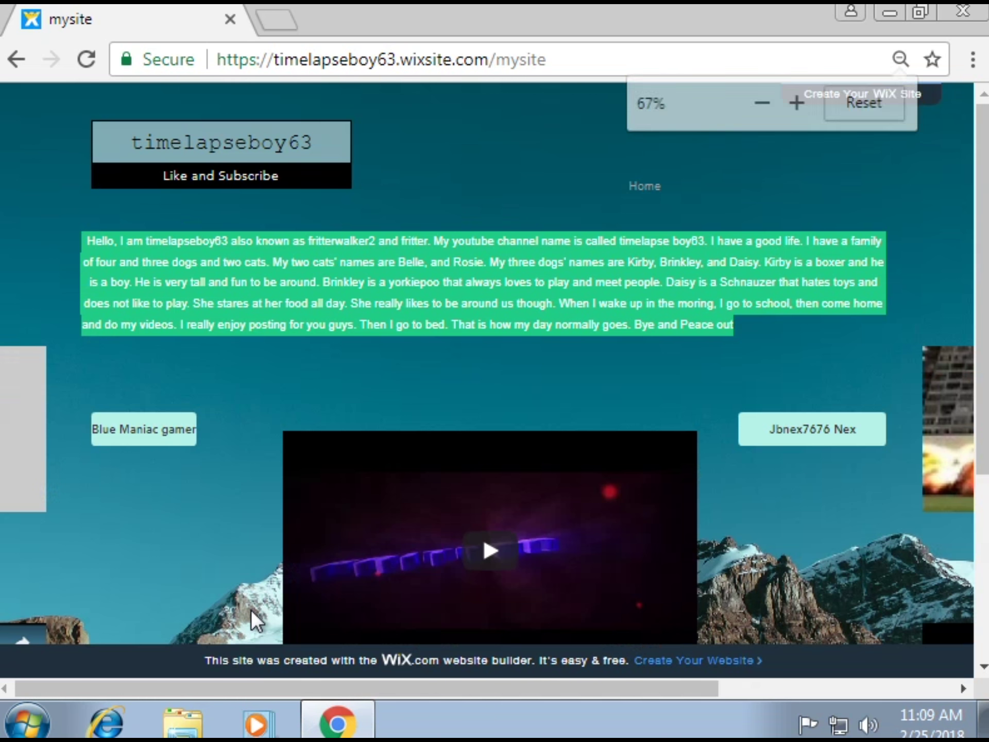
pyautogui.hotkey('ctrl', '+')
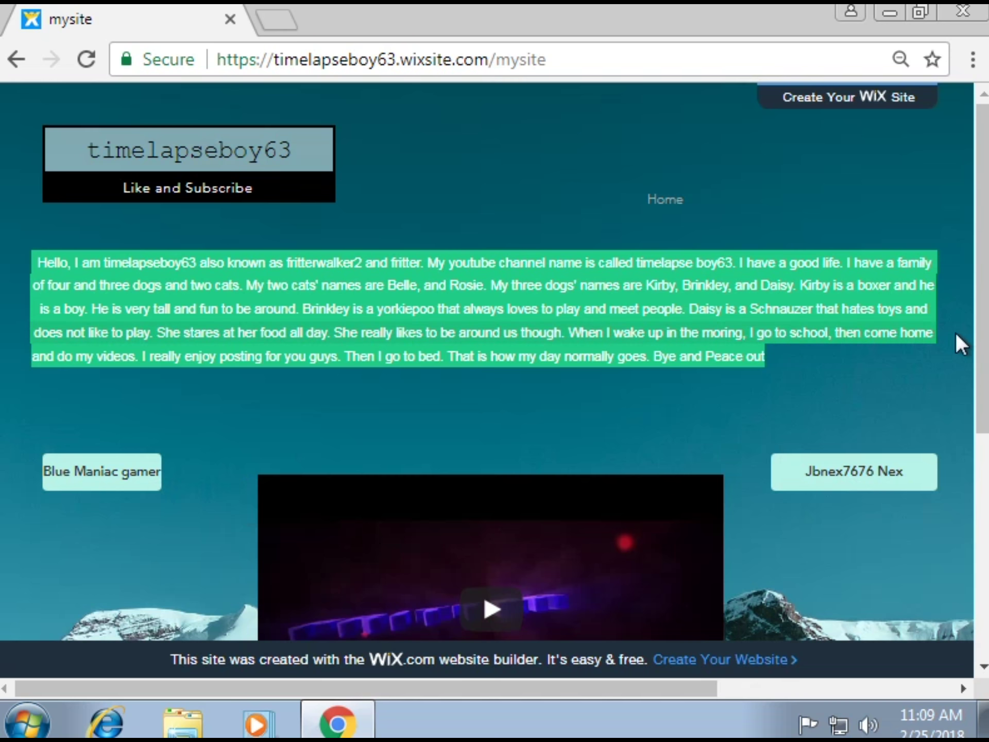
pyautogui.moveTo(982, 268); pyautogui.dragTo(982, 427)
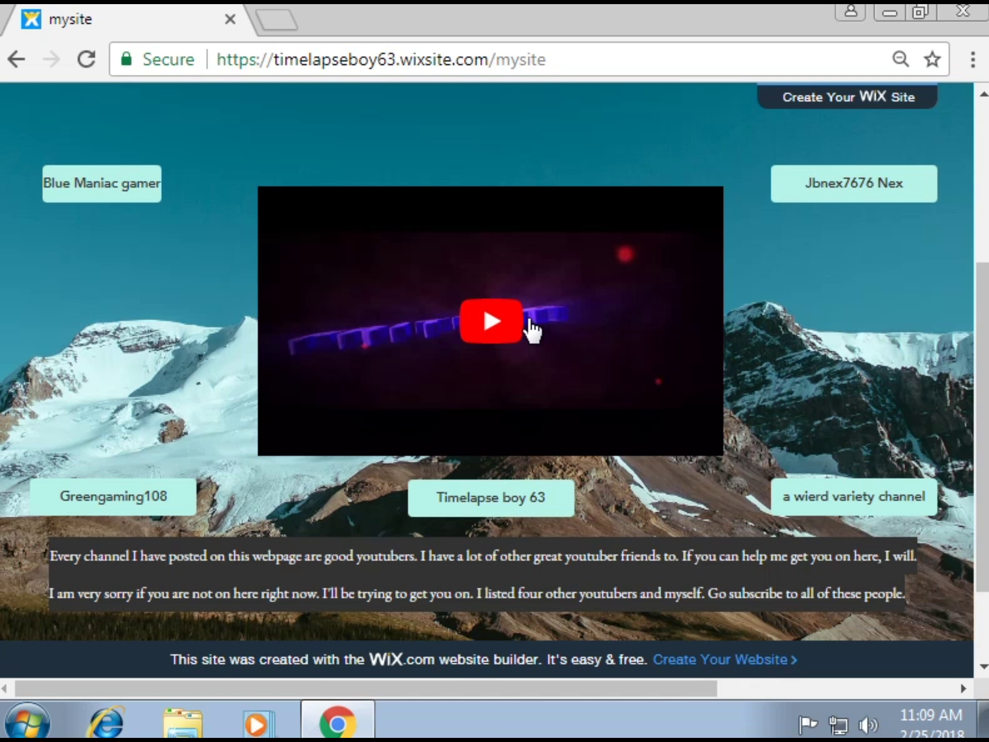
# Play the intro video, pause it at 0:04, then close Chrome with Alt+F4
pyautogui.click(503, 317)
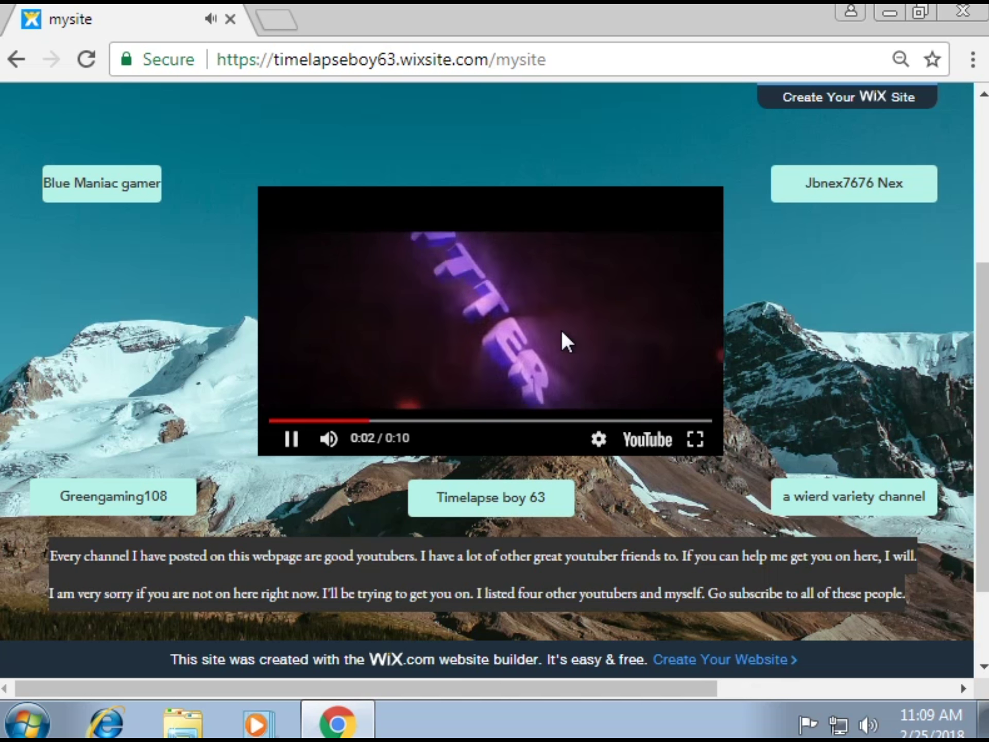
pyautogui.click(501, 332)
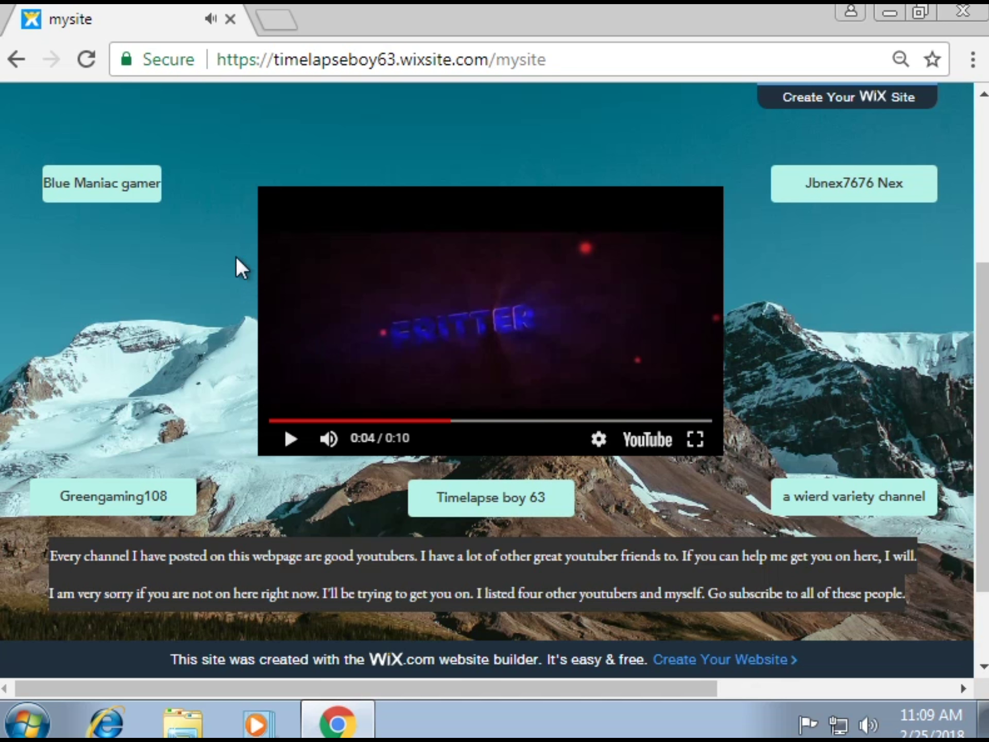
pyautogui.scroll(-2, 516, 454)
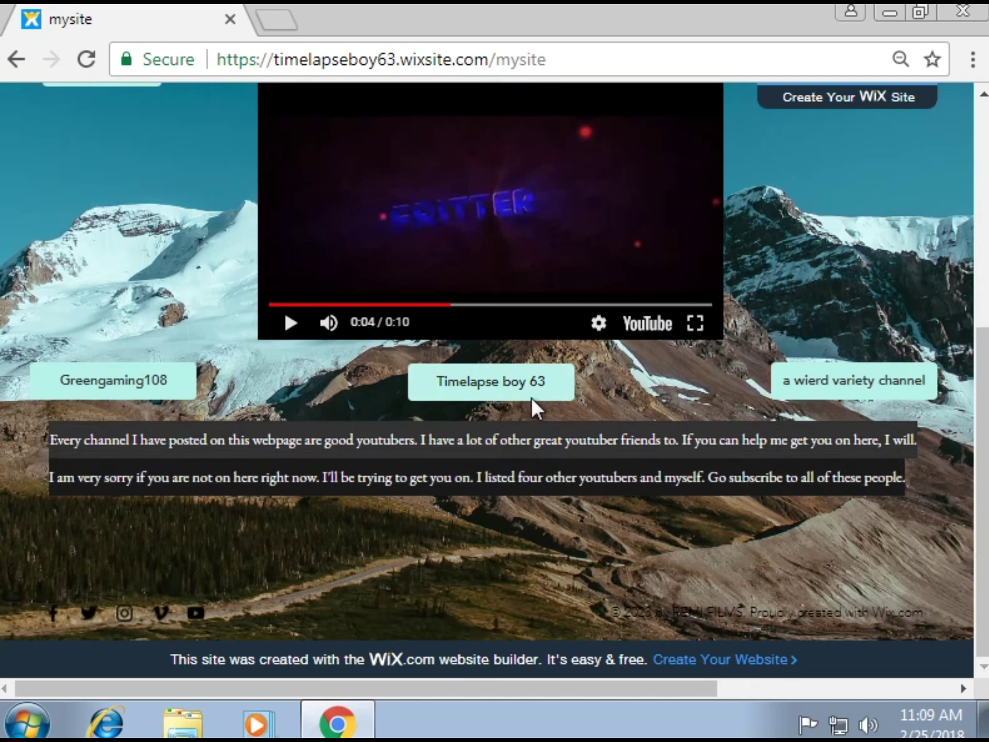
pyautogui.scroll(1, 639, 376)
pyautogui.scroll(6, 745, 347)
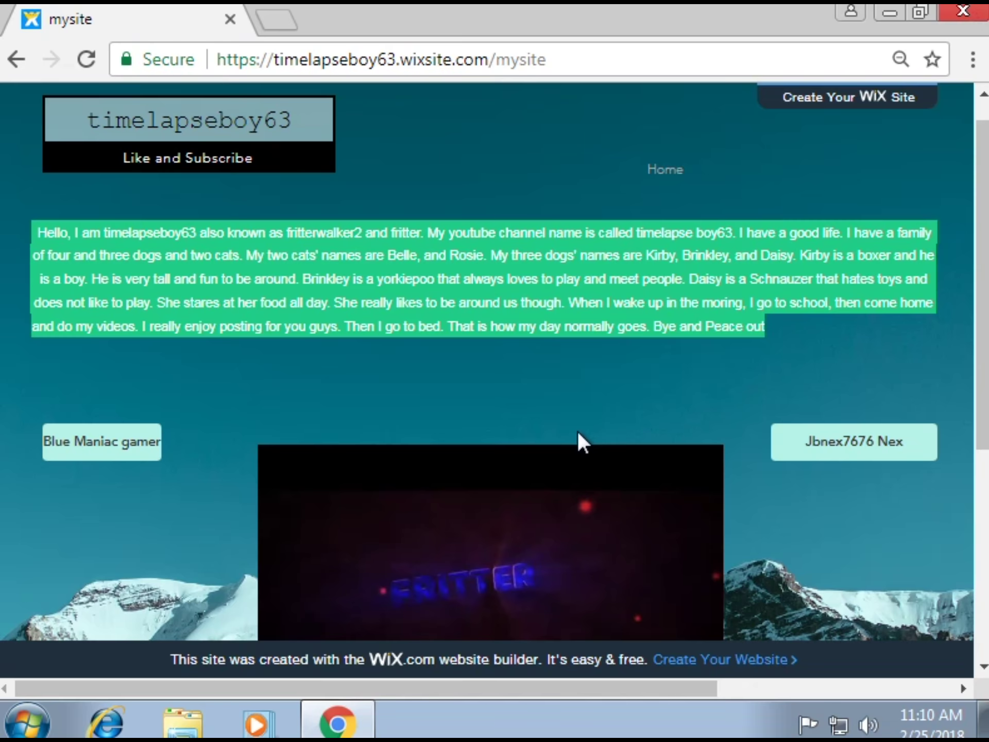
pyautogui.hotkey('alt', 'F4')
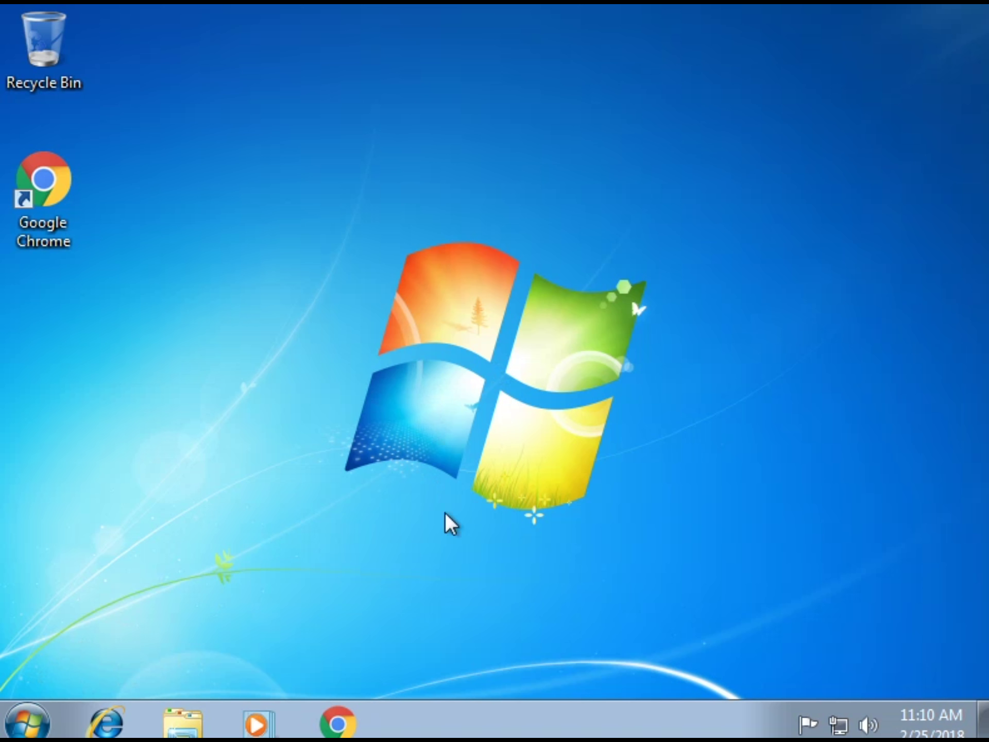
# Search the Start menu for 'Peace out!!!'
pyautogui.rightClick(428, 402)
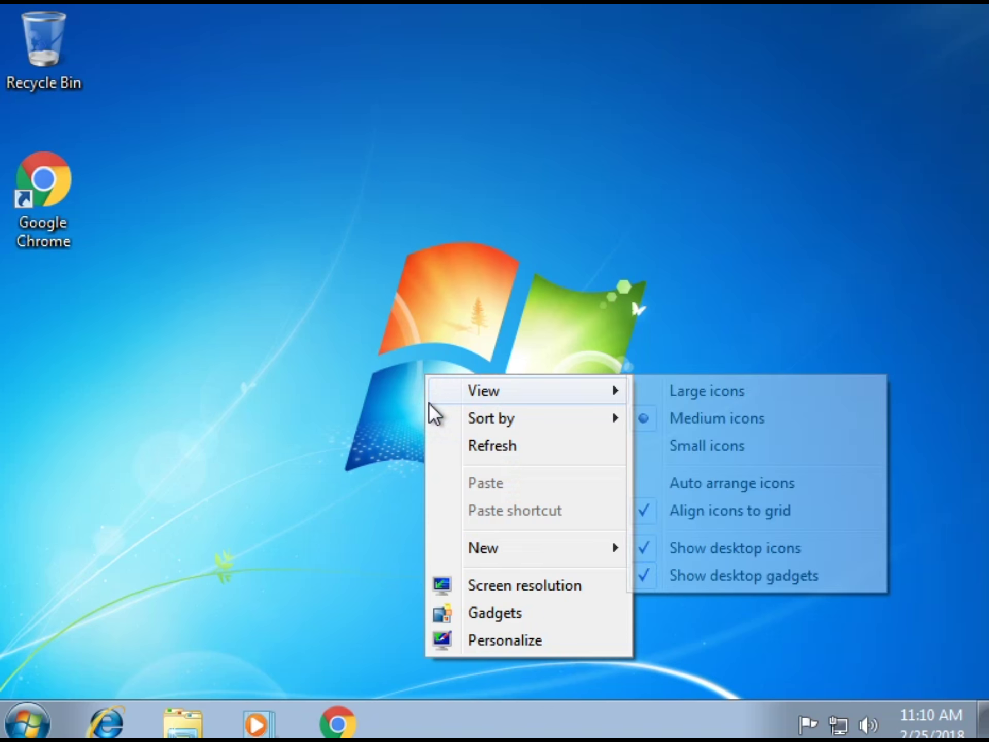
pyautogui.click(462, 580)
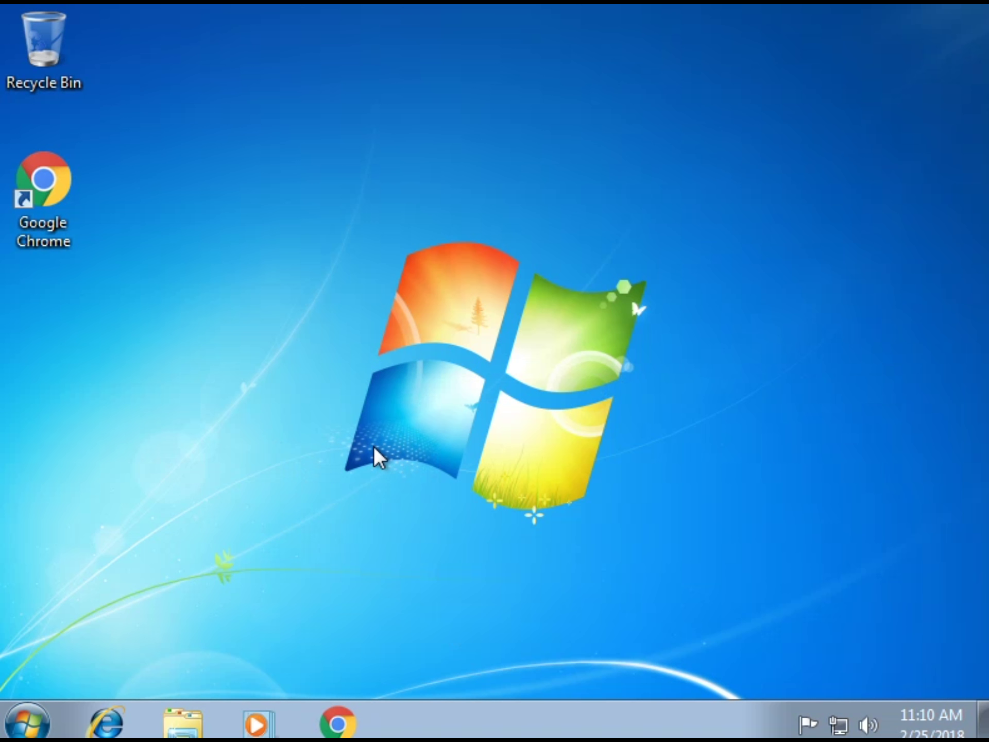
pyautogui.click(27, 722)
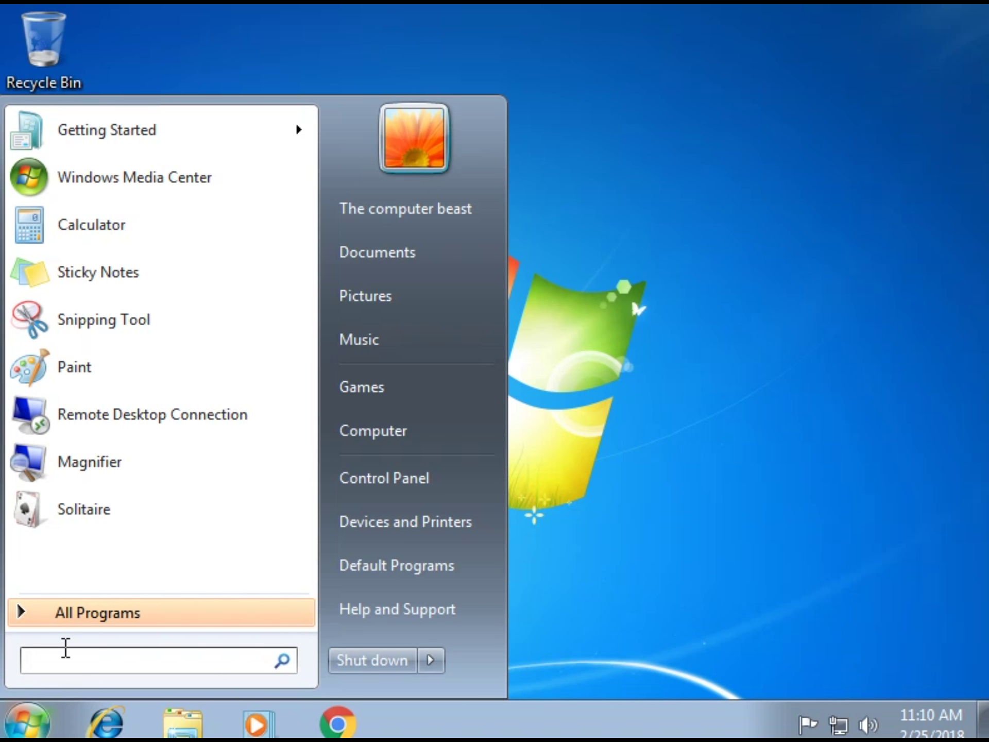
pyautogui.write('Pwac')
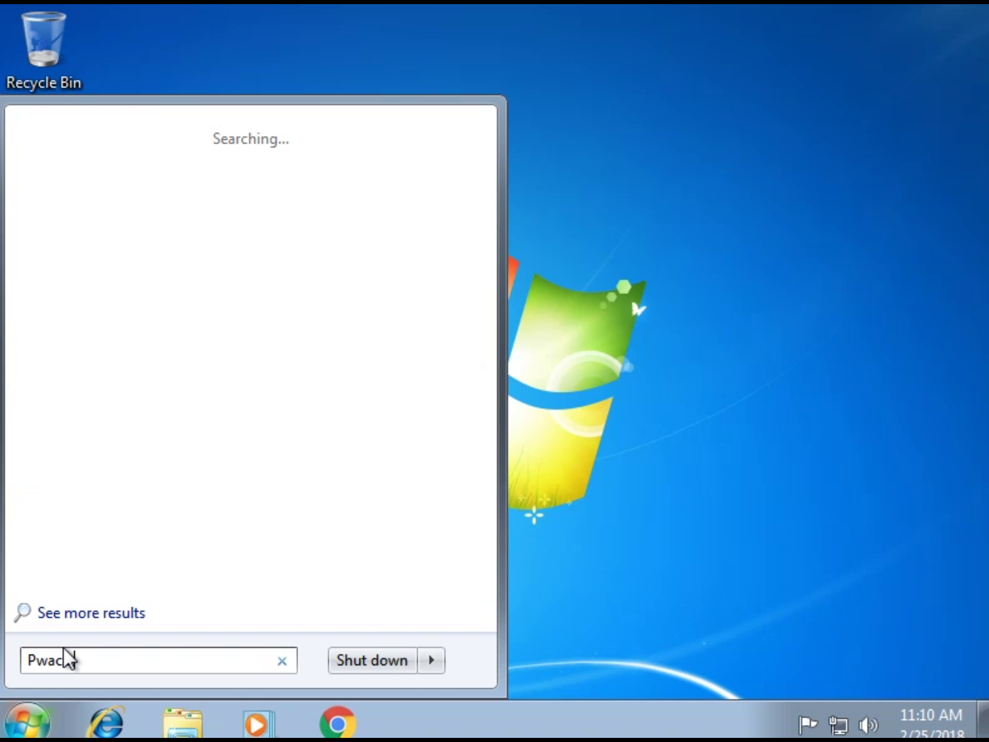
pyautogui.write('e')
pyautogui.press('BackSpace')
pyautogui.press('BackSpace')
pyautogui.press('BackSpace')
pyautogui.press('BackSpace')
pyautogui.write('eace out')
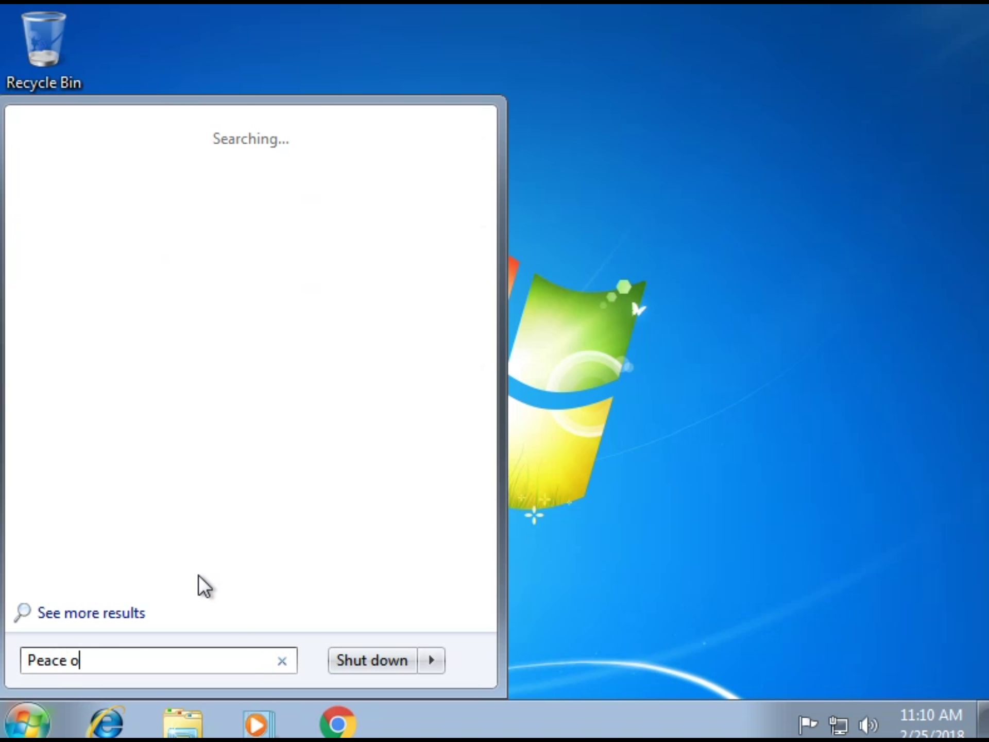